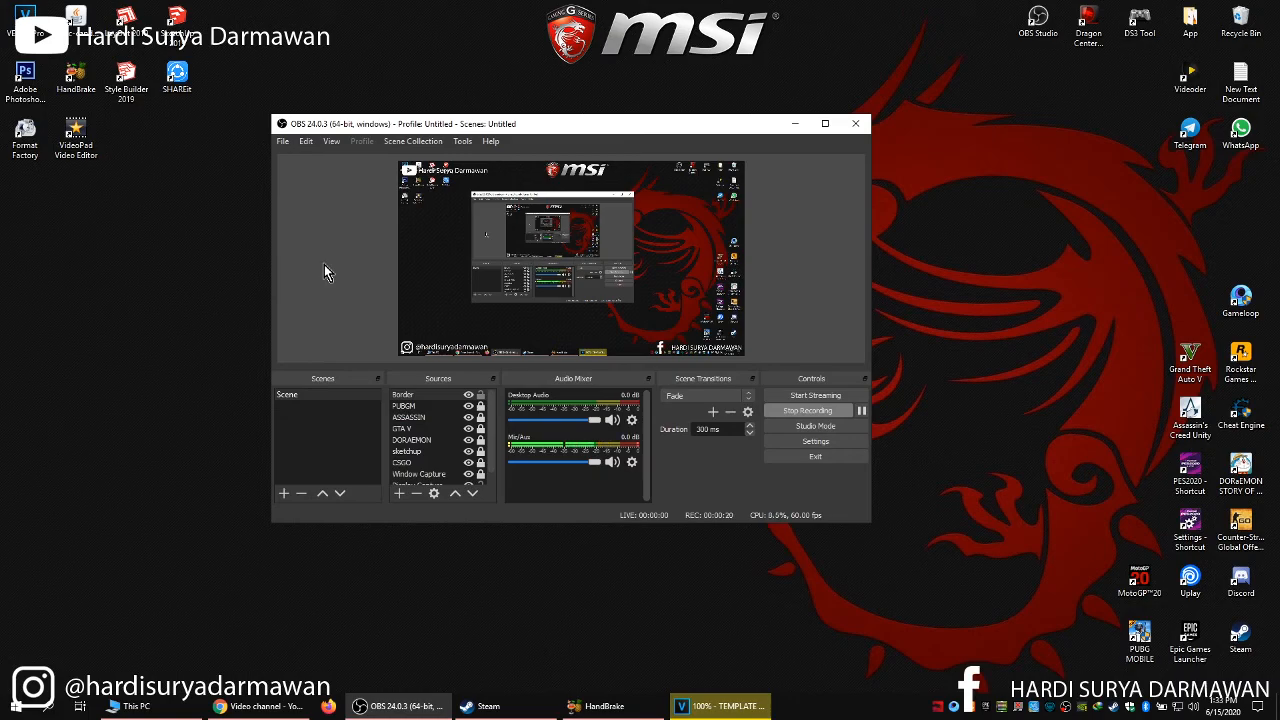
Switch to Chrome and view the YouTube live dashboard's encoder setup section
left_click(262, 705)
left_click(137, 11)
left_click(283, 11)
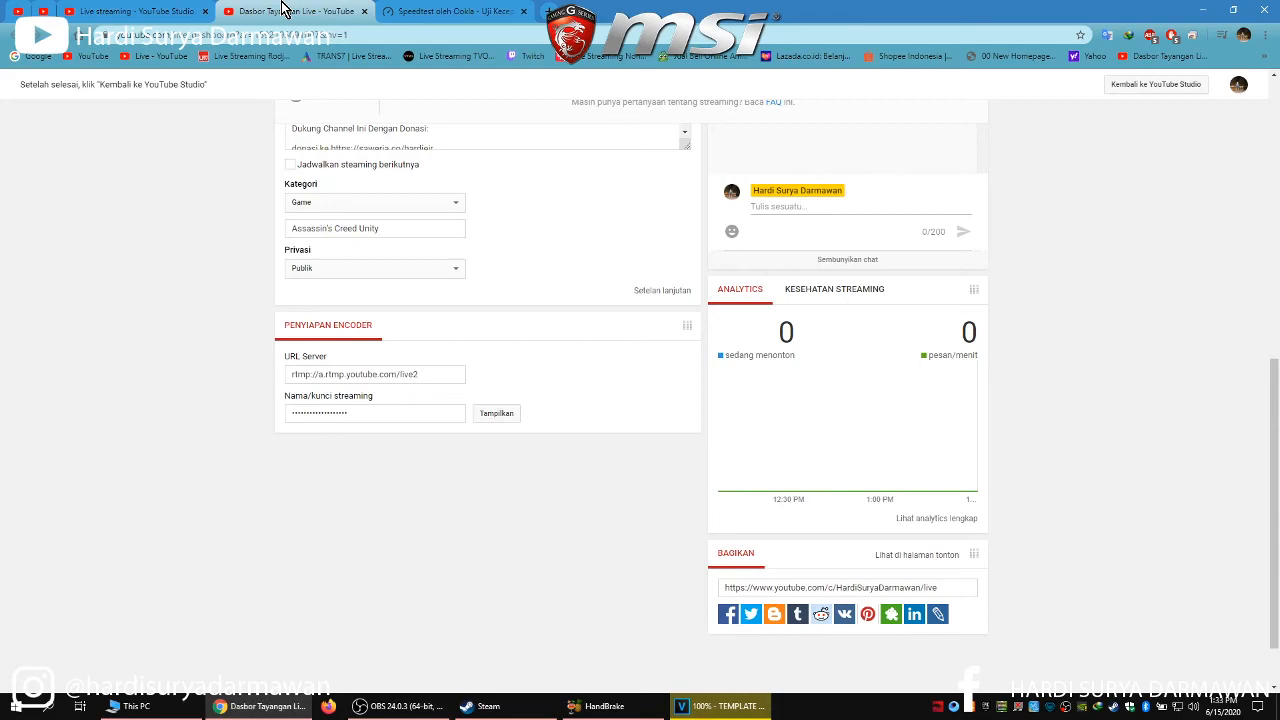
left_click(280, 708)
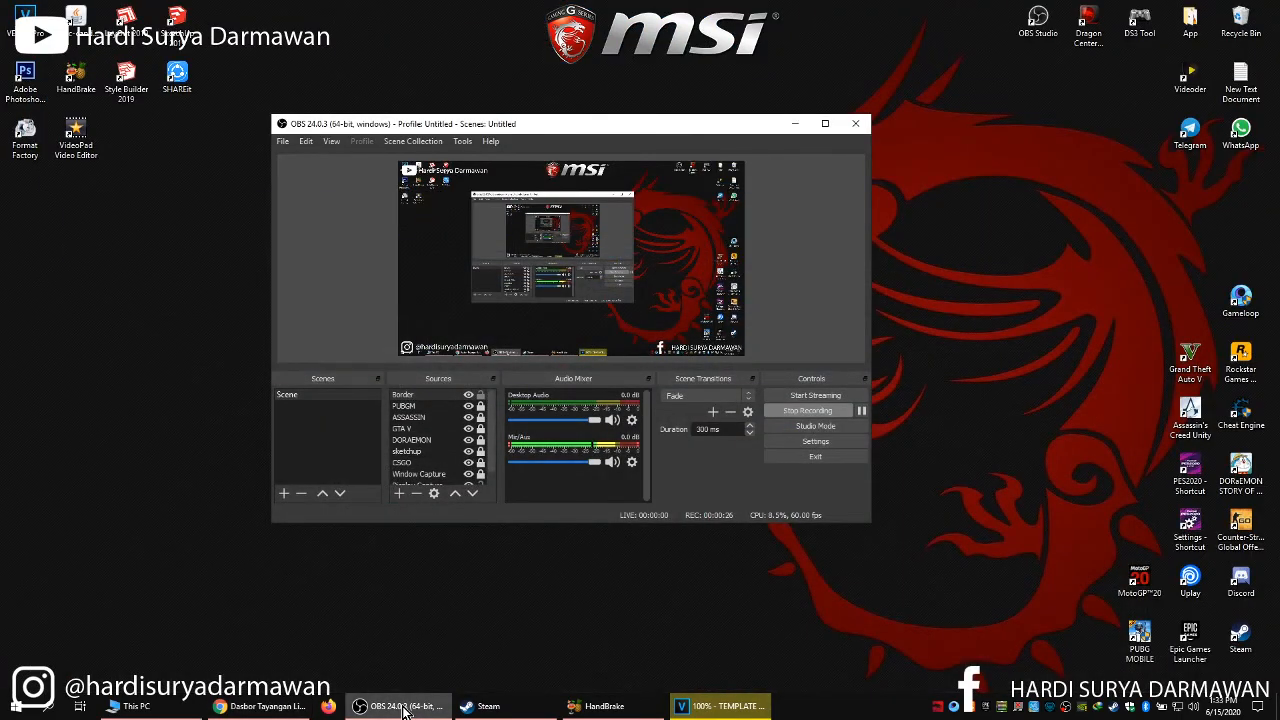
left_click(280, 708)
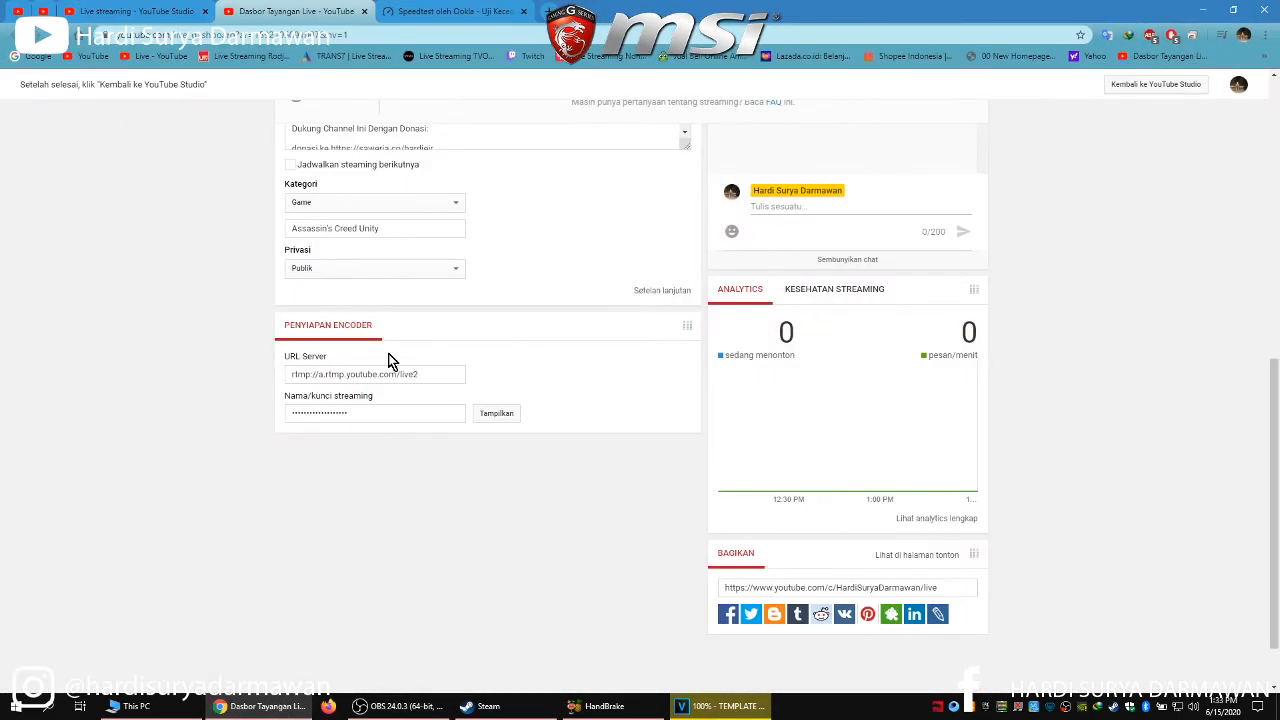
Run an internet speed test on the Speedtest page with the multi connection mode
left_click(455, 11)
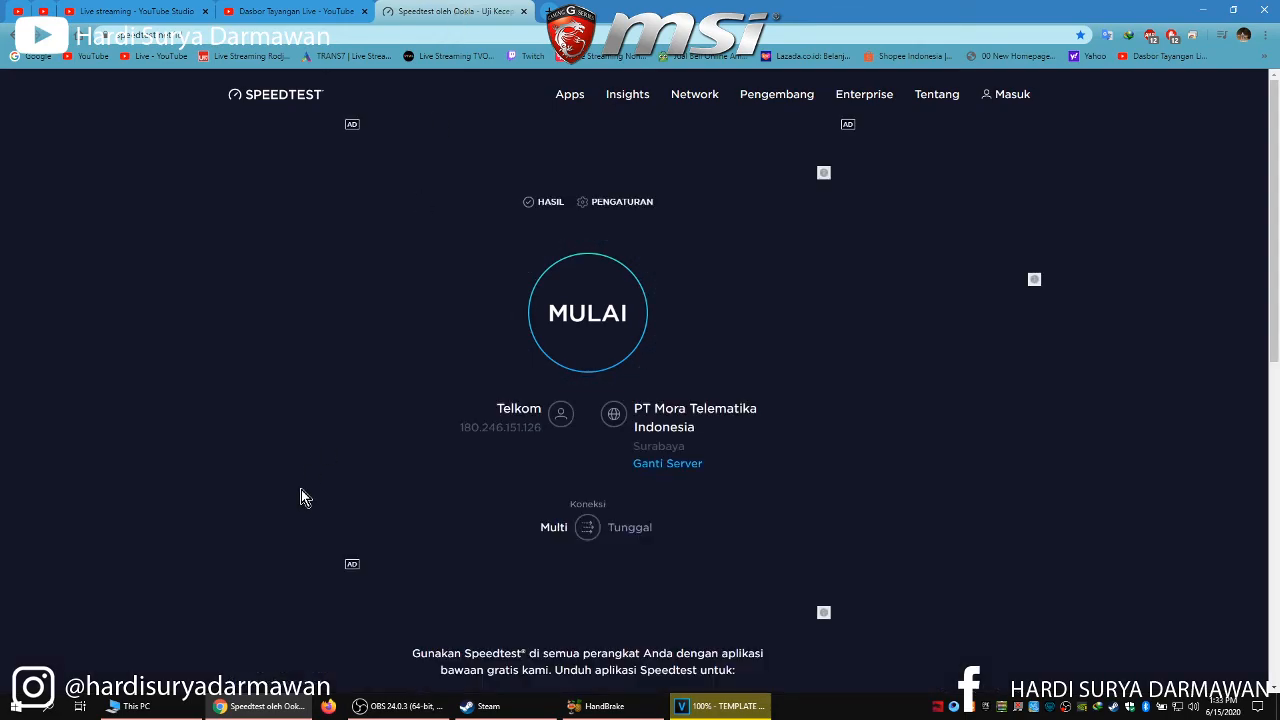
left_click(390, 710)
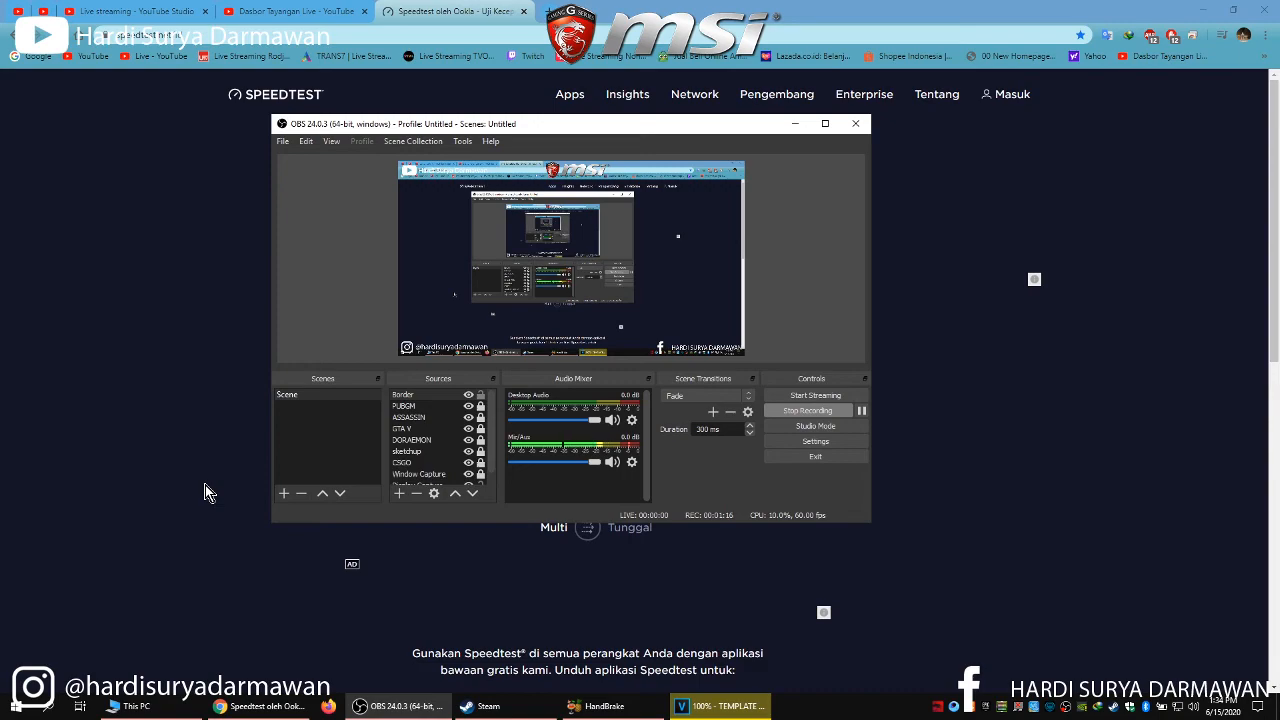
left_click(130, 312)
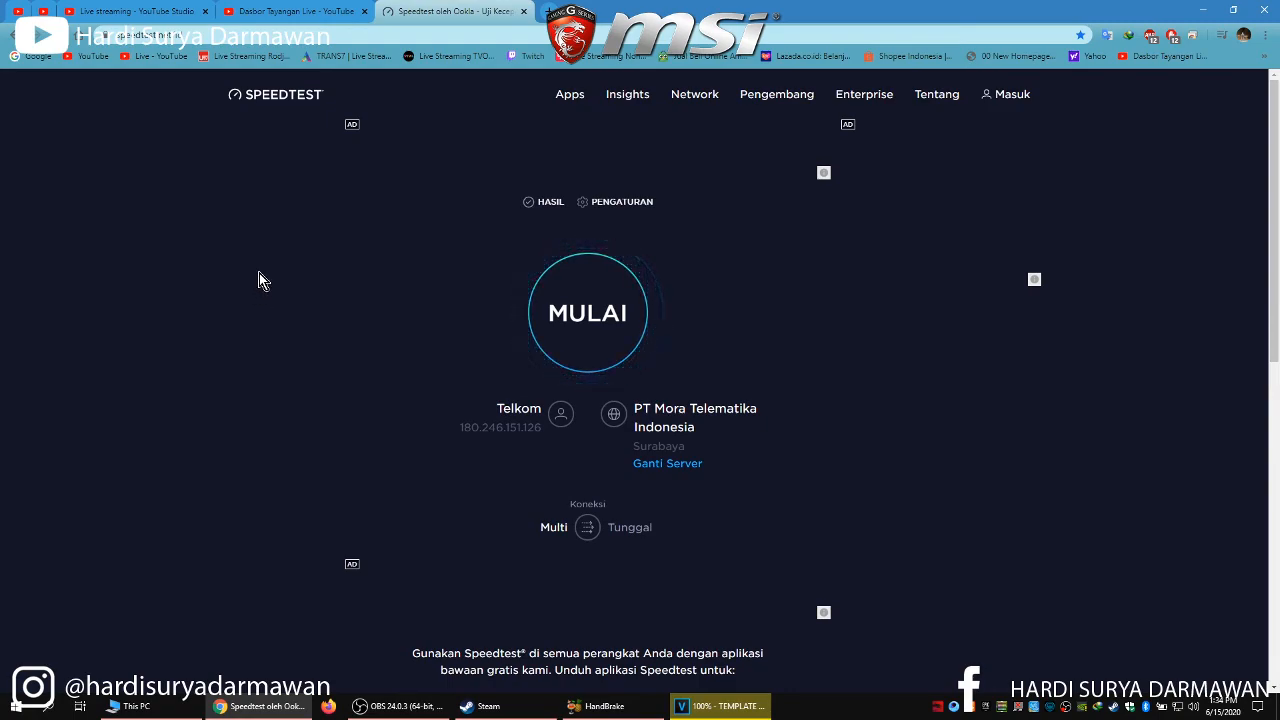
left_click(586, 309)
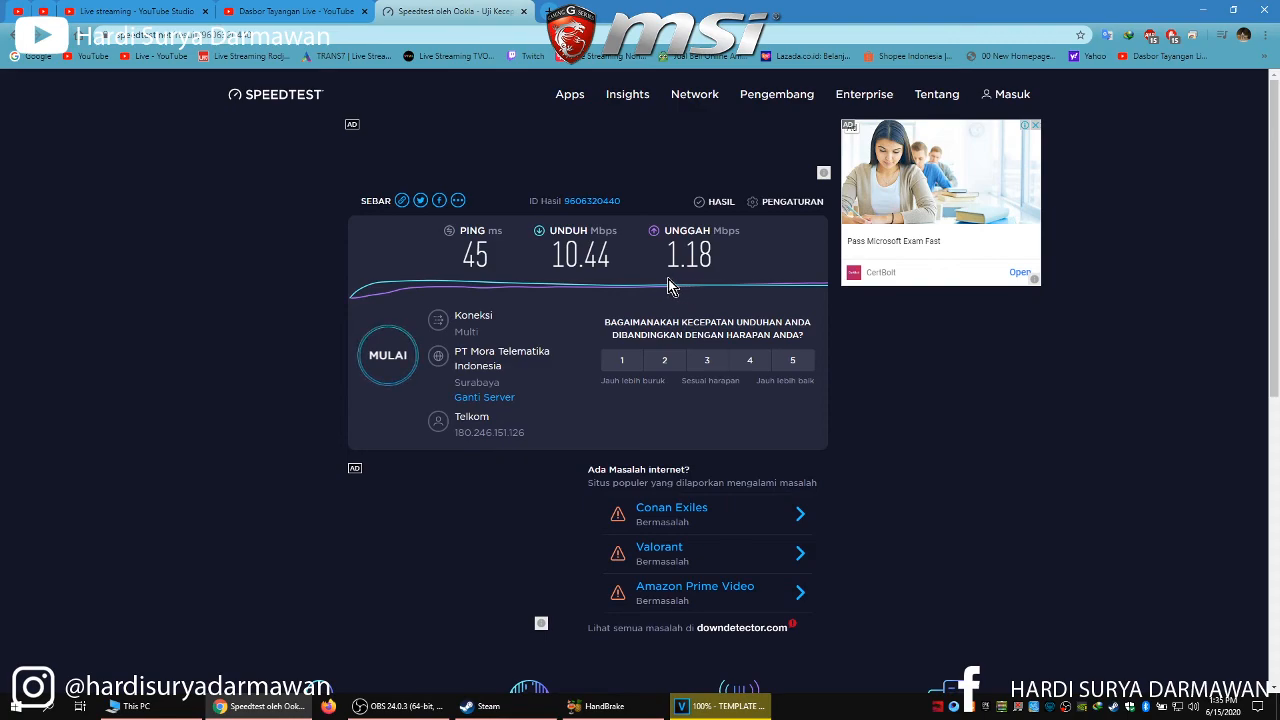
Switch to OBS, open its stream settings and check the list of available streaming services
left_click(405, 706)
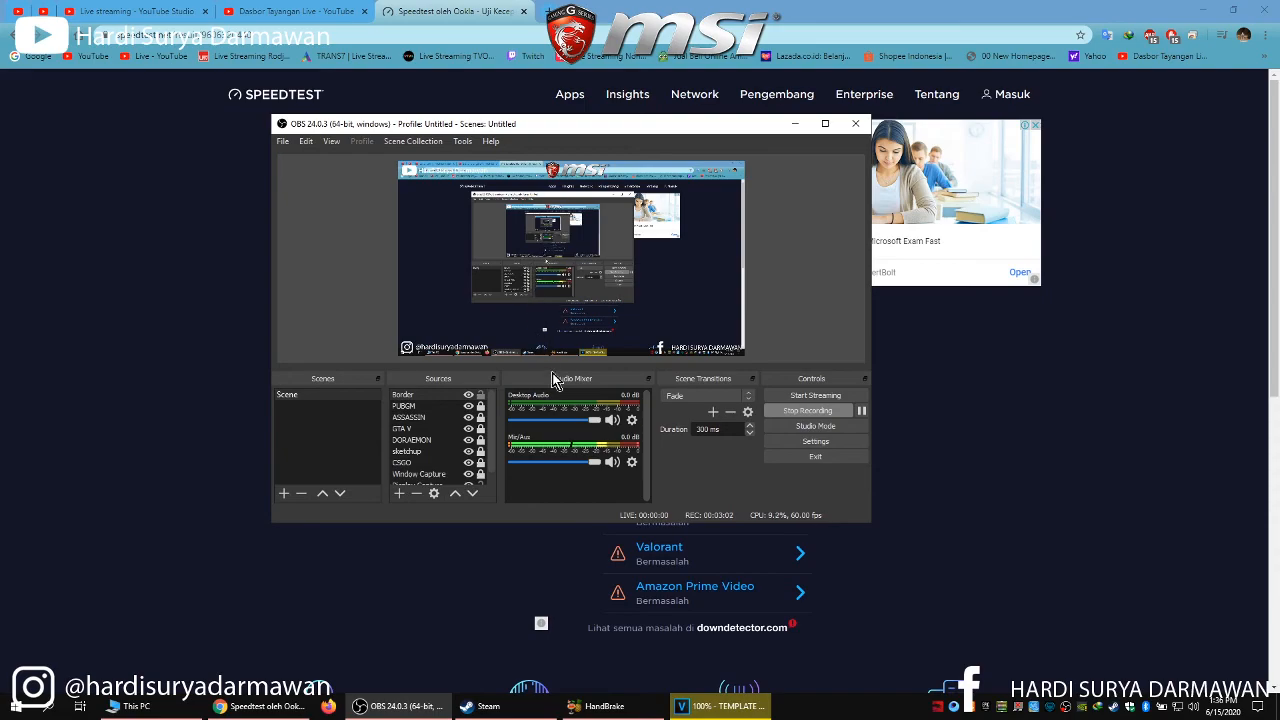
left_click(815, 443)
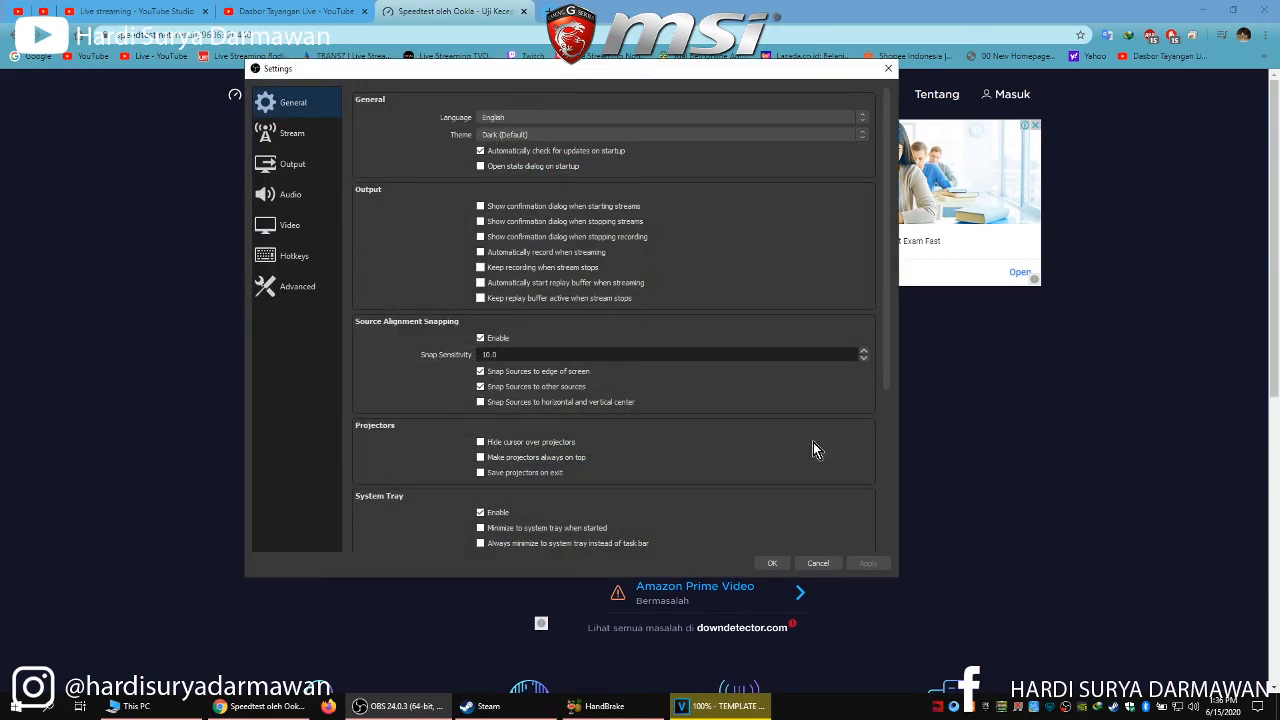
left_click(318, 148)
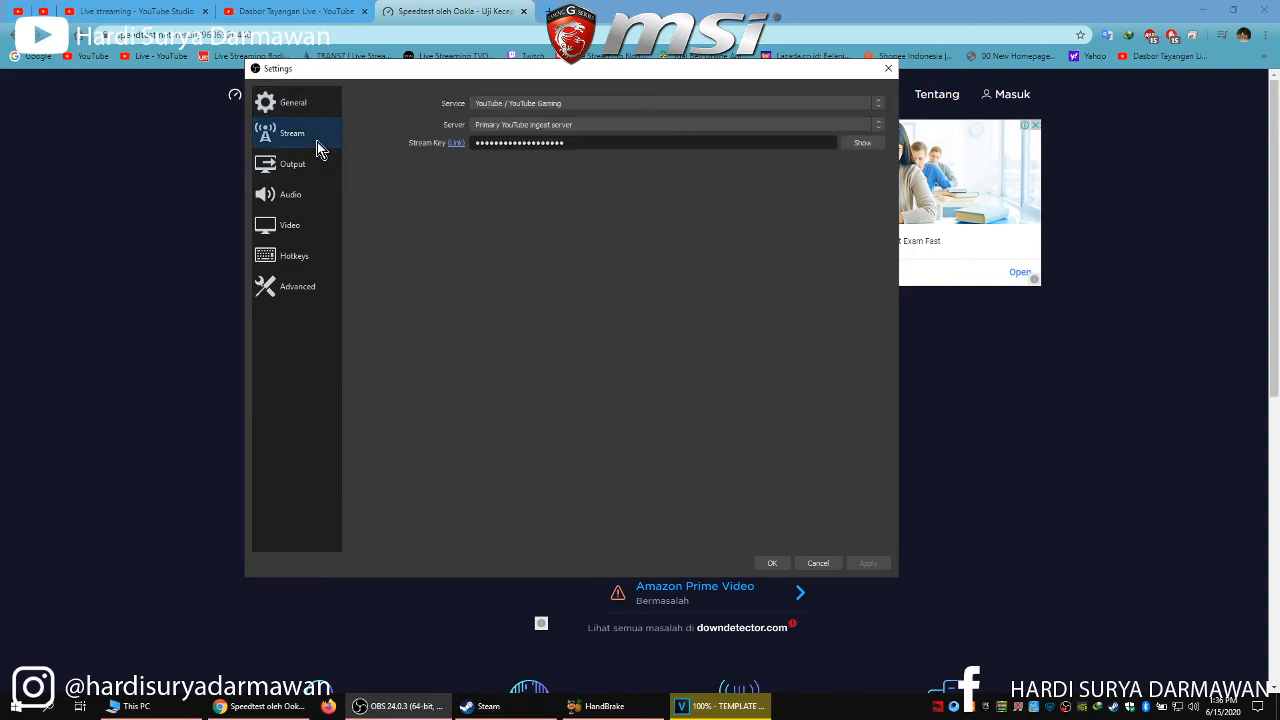
left_click(618, 105)
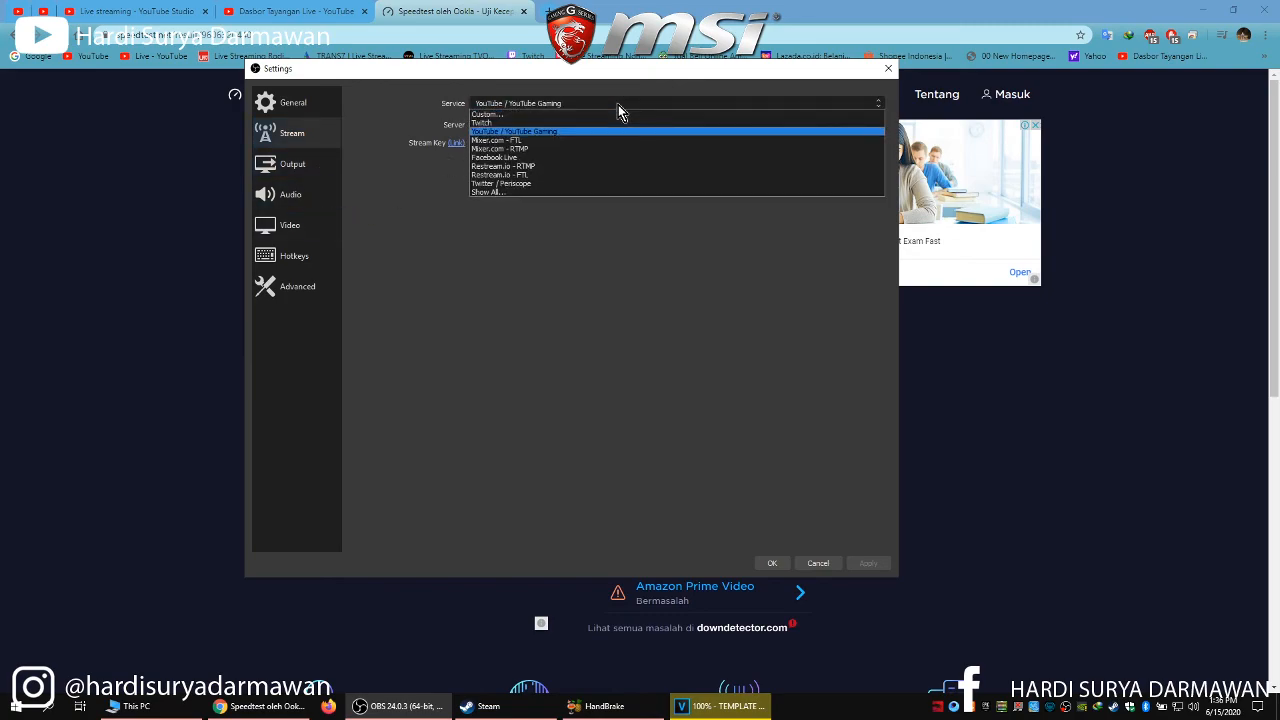
left_click(618, 105)
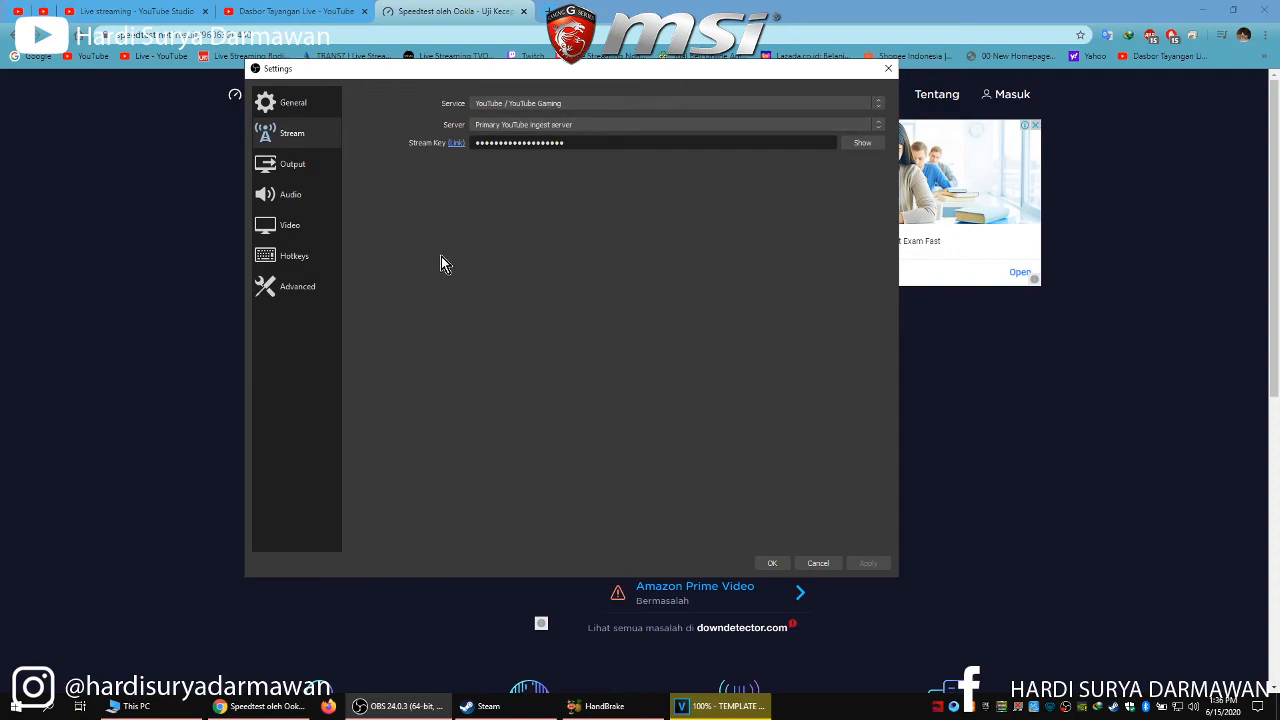
Switch to Chrome and examine the classic "Streaming Sekarang" entry in YouTube Studio's live streaming page
left_click(311, 8)
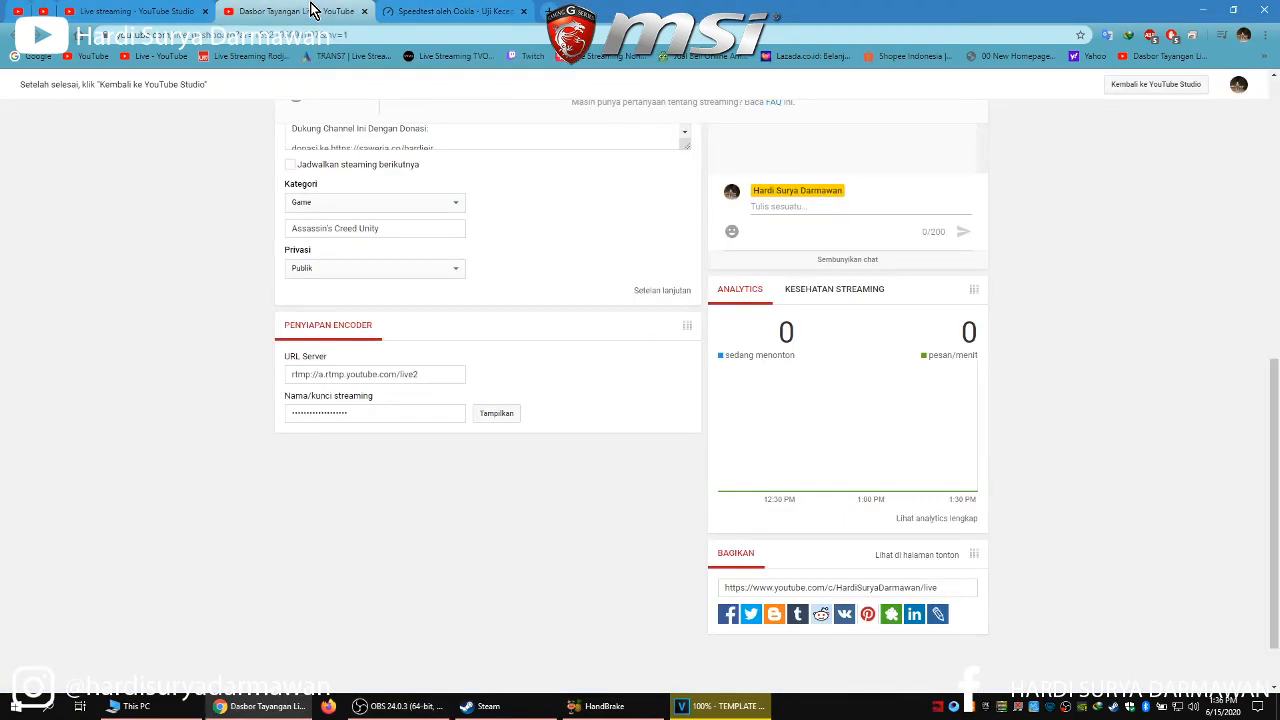
left_click(158, 8)
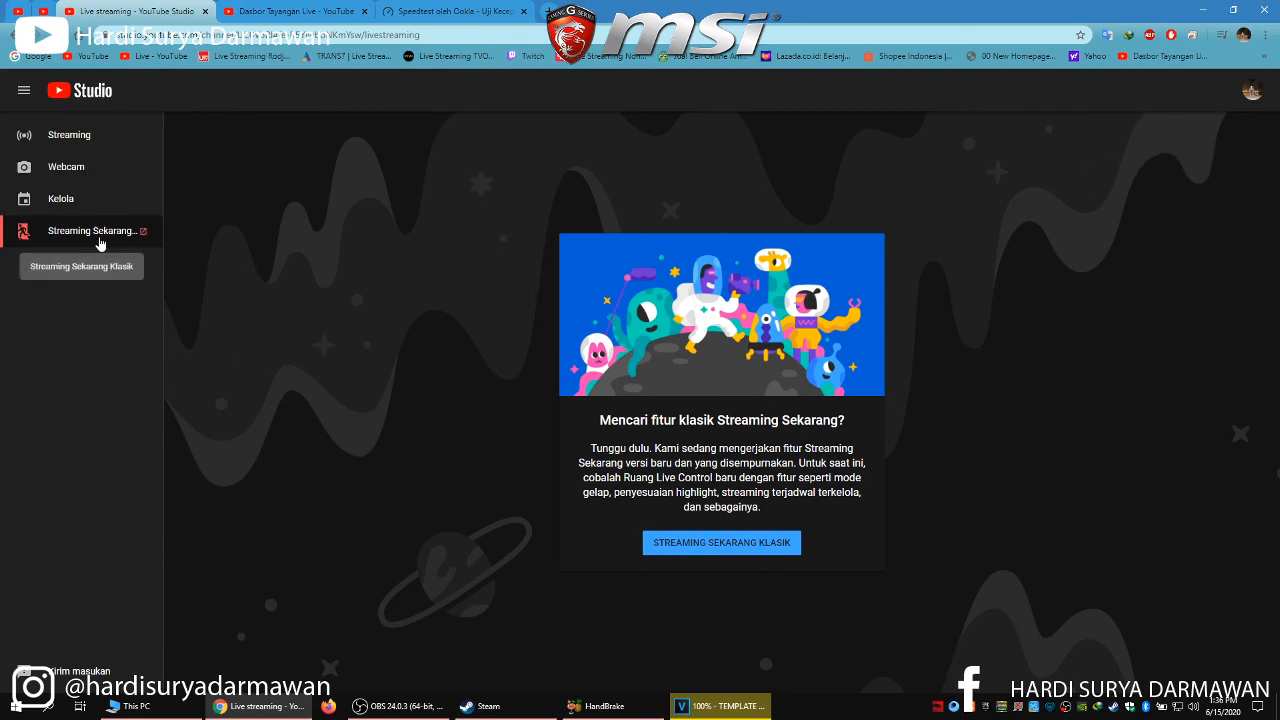
left_click(362, 712)
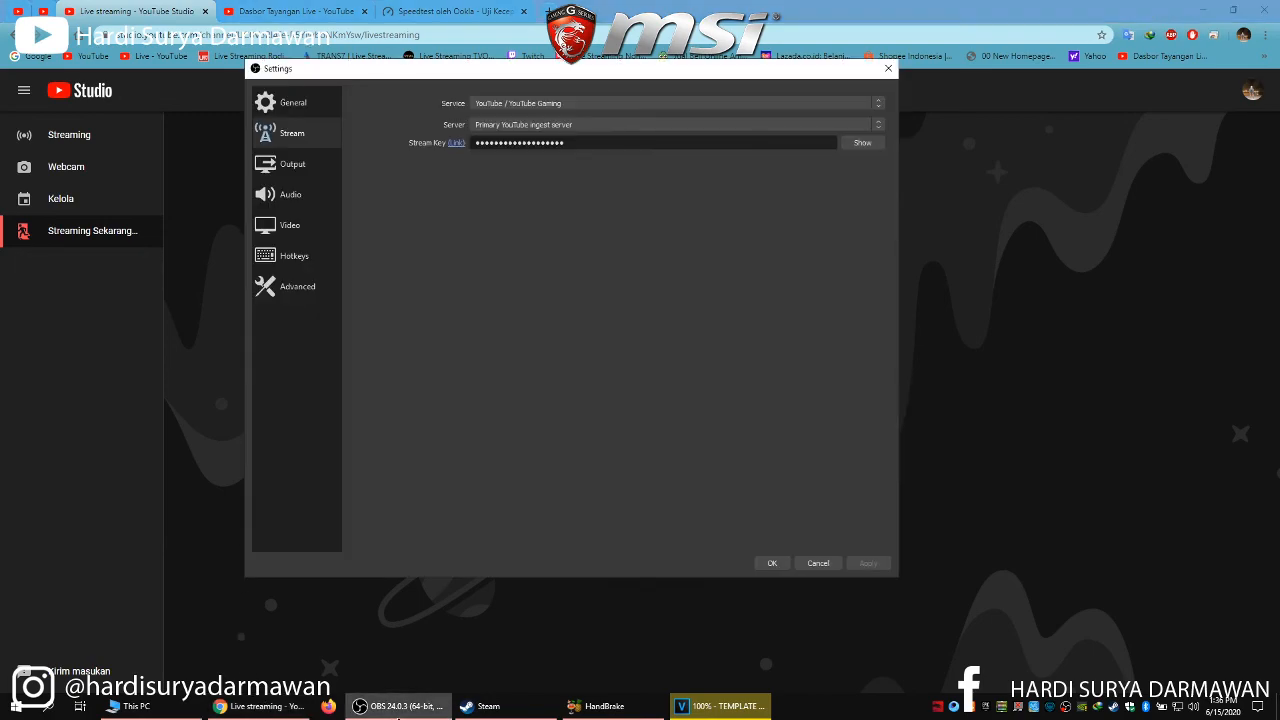
left_click(61, 386)
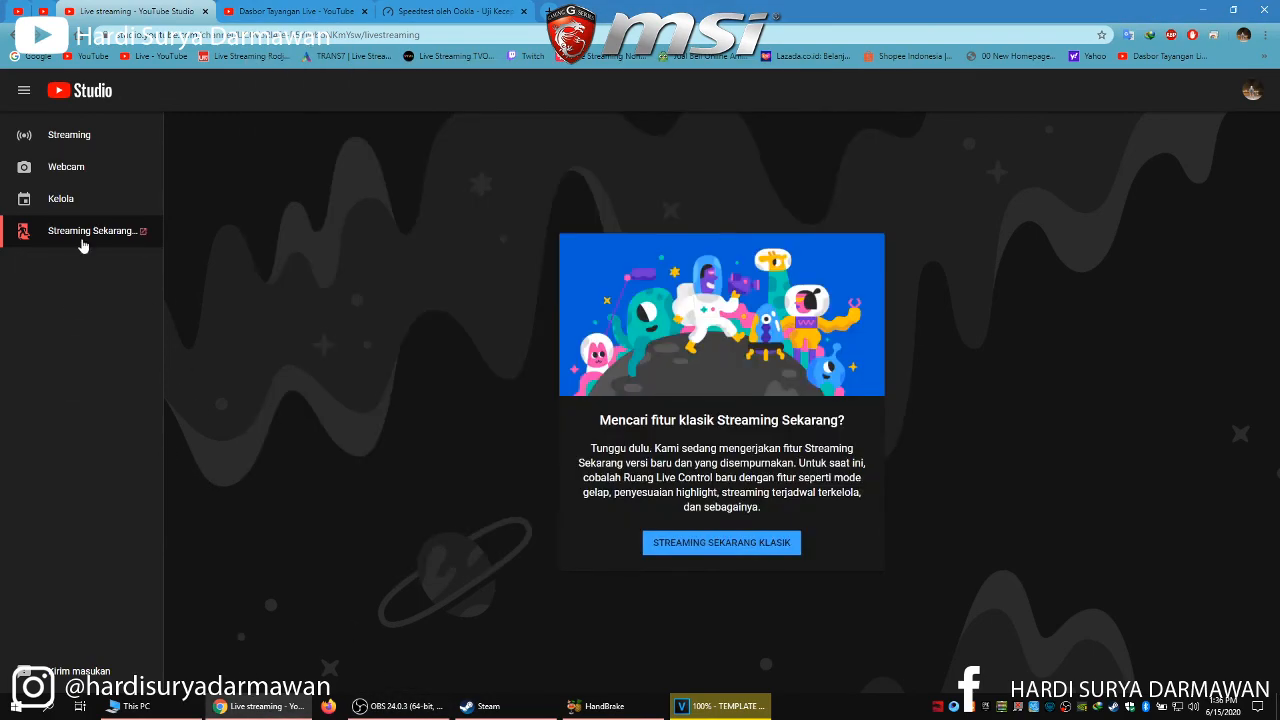
Examine the basic info on the YouTube live dashboard and locate the server URL and stream key under "Penyiapan Encoder"
left_click(285, 14)
scroll(213, 424, "up", 3)
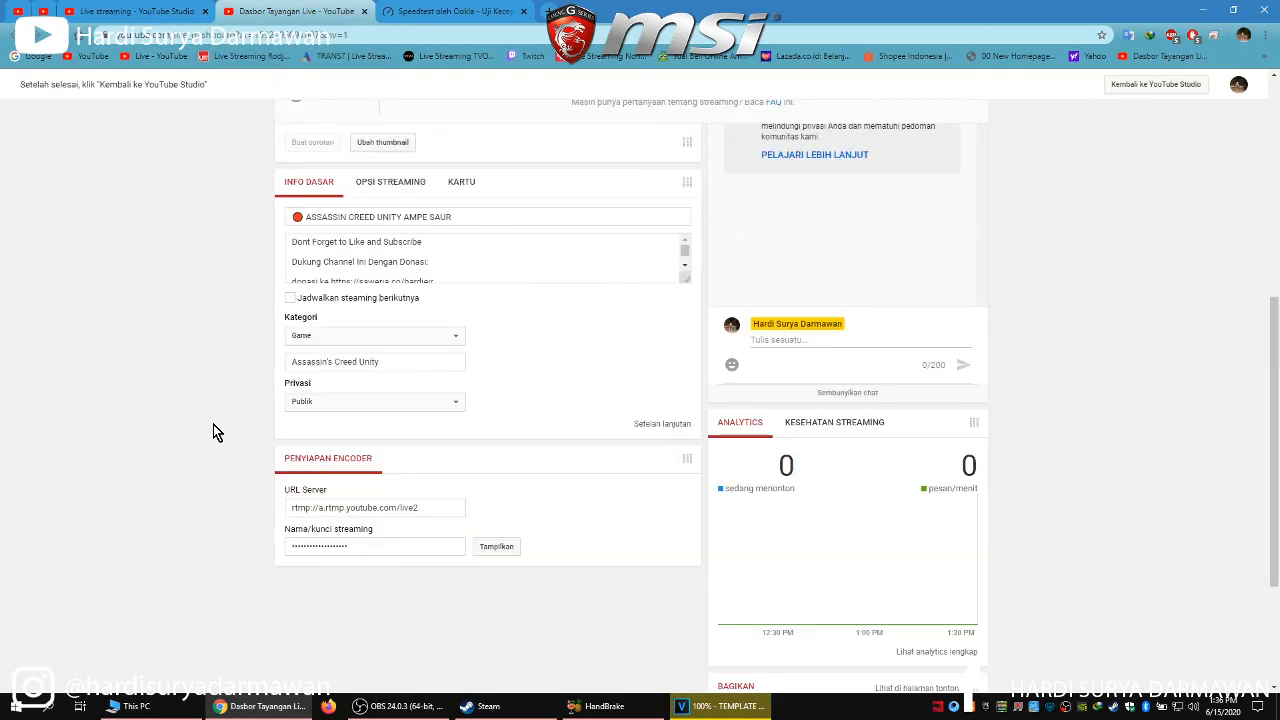
scroll(206, 416, "up", 4)
scroll(200, 395, "down", 4)
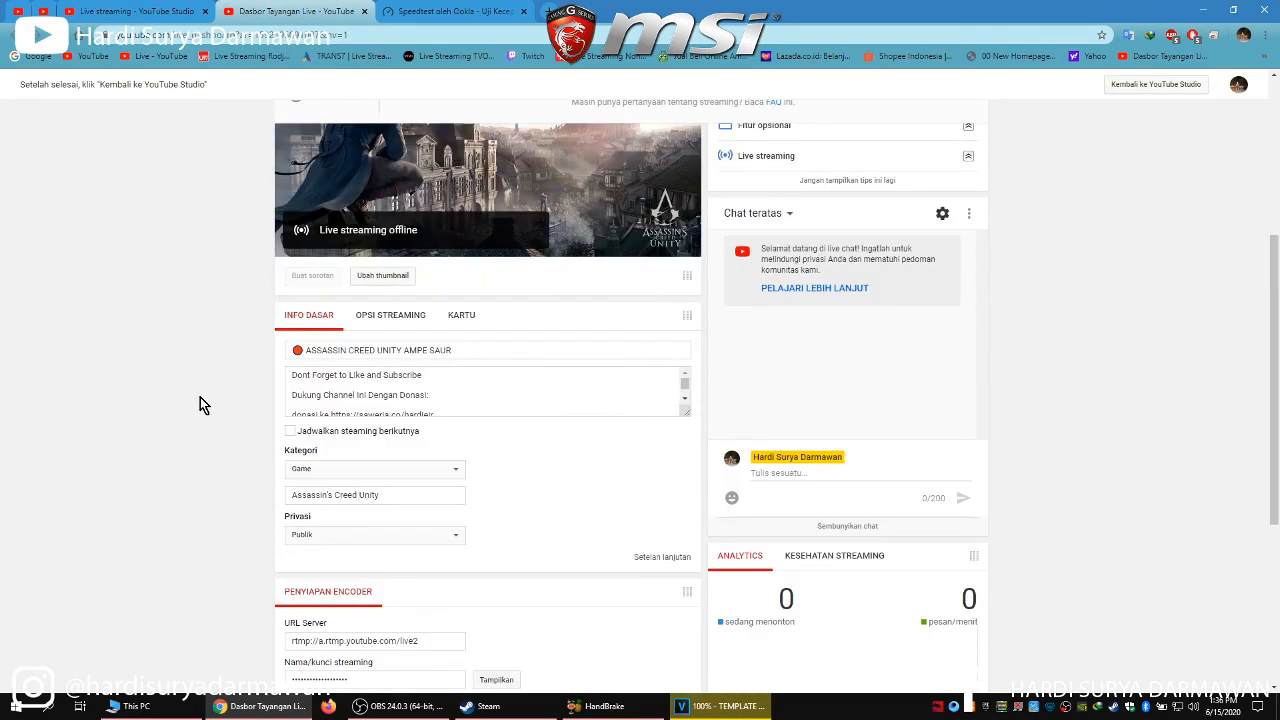
scroll(200, 403, "down", 2)
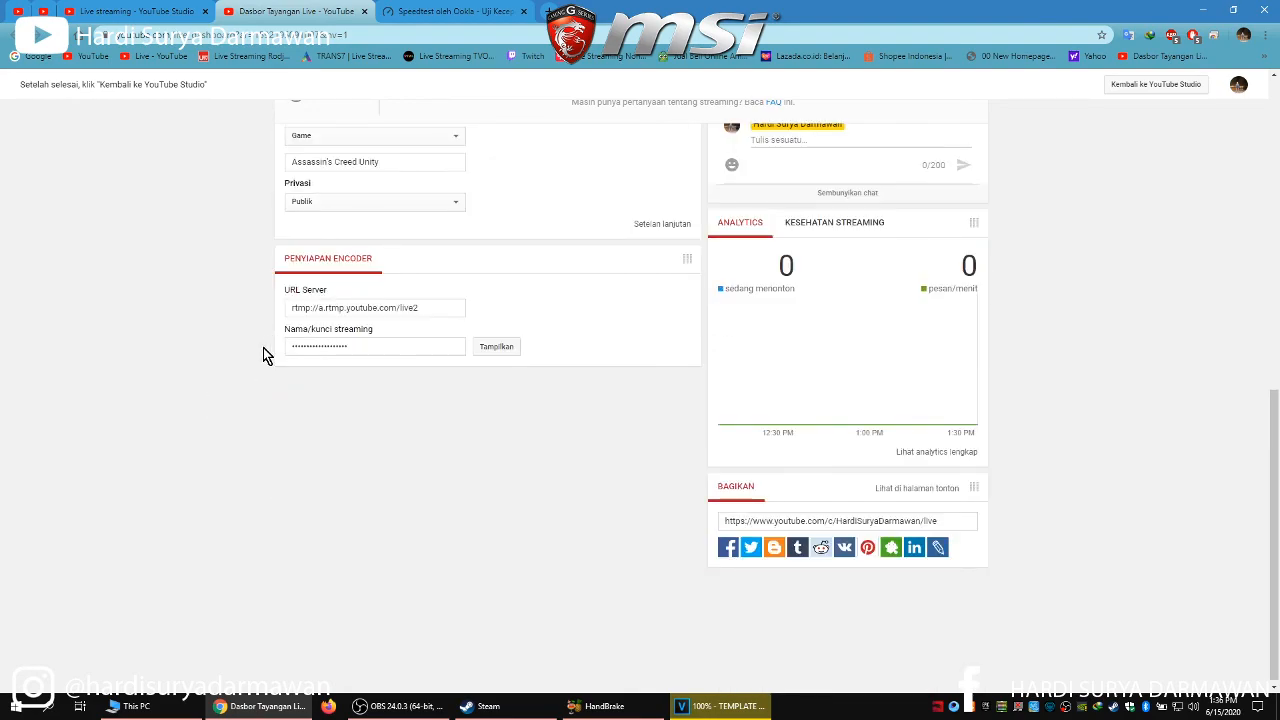
scroll(262, 355, "up", 1)
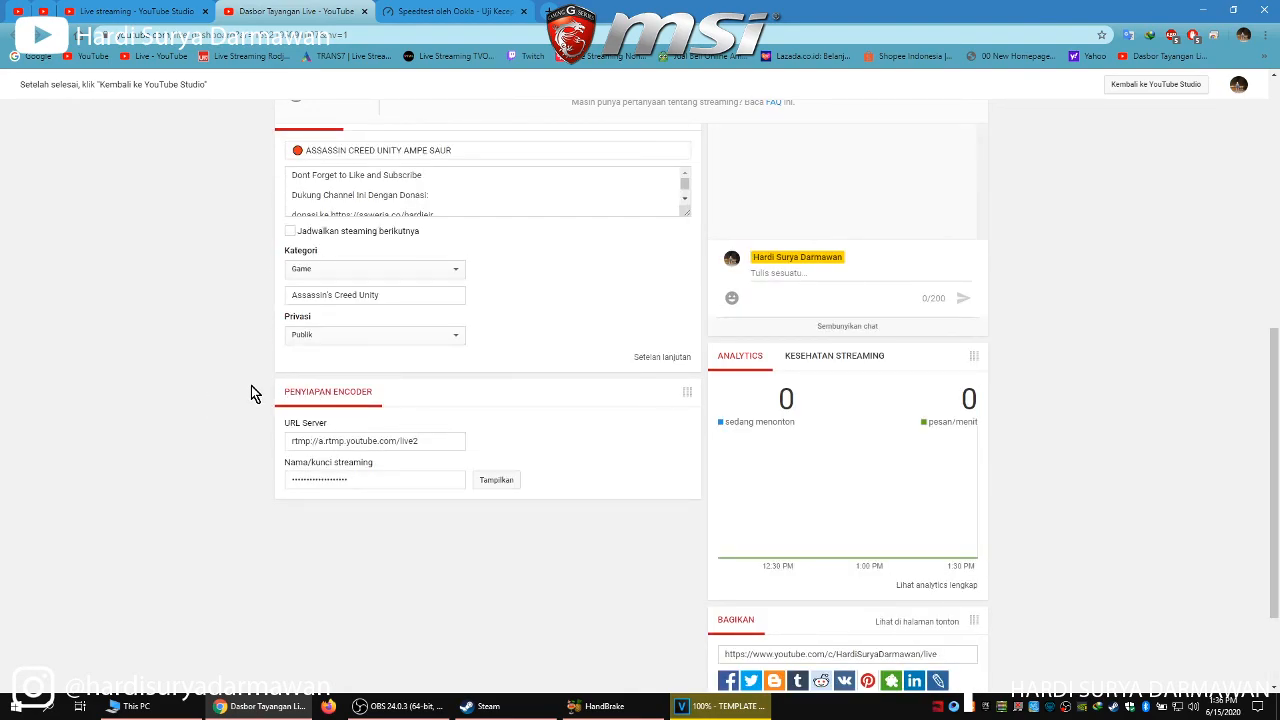
scroll(251, 383, "down", 1)
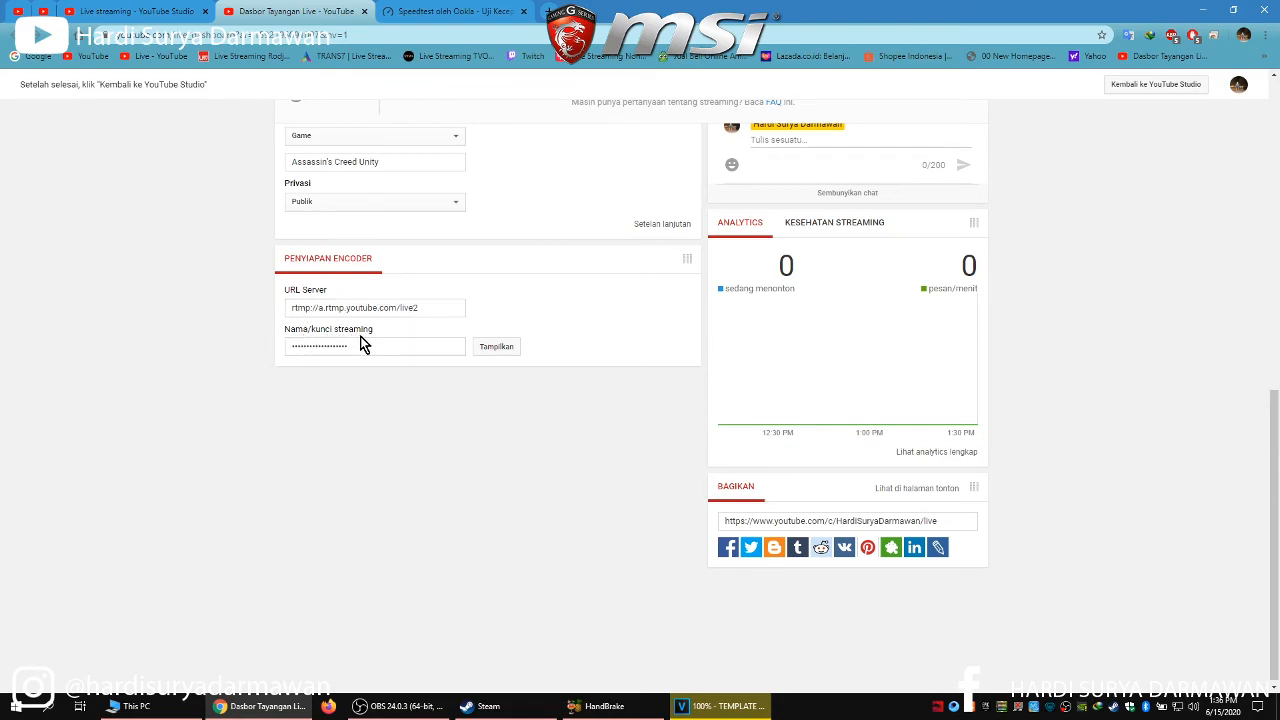
left_click(327, 348)
left_click(405, 706)
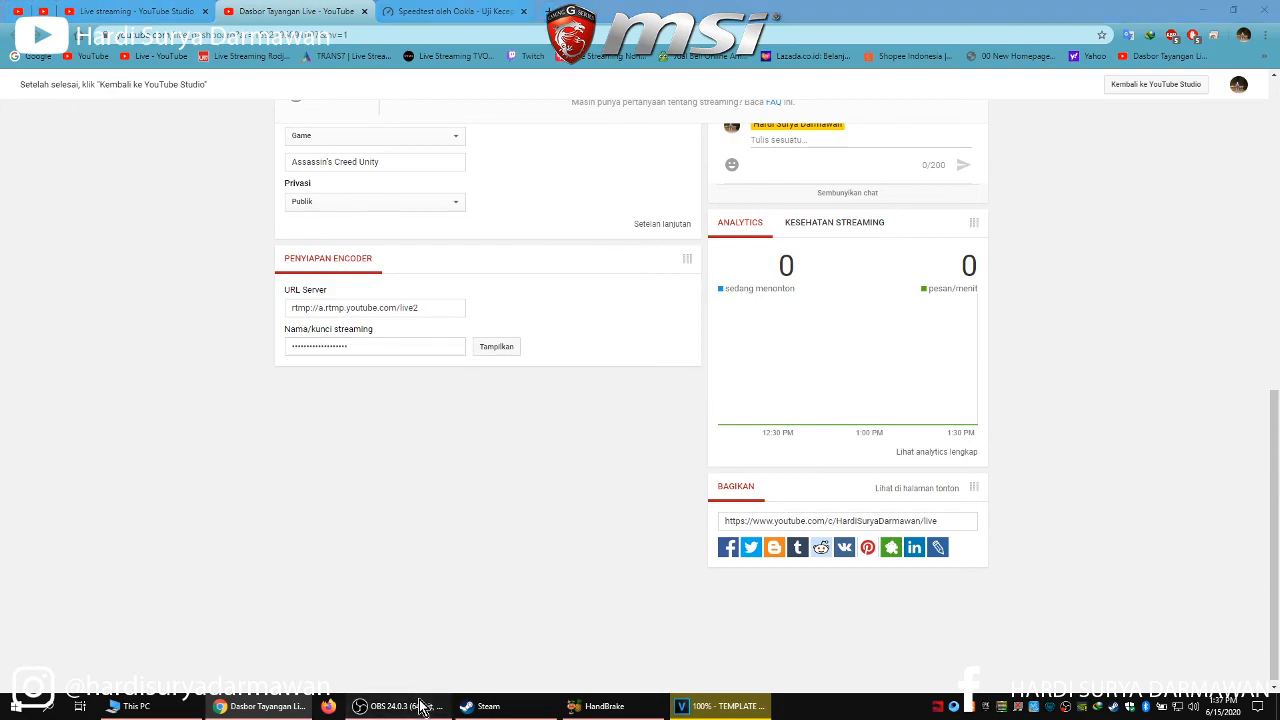
left_click(175, 304)
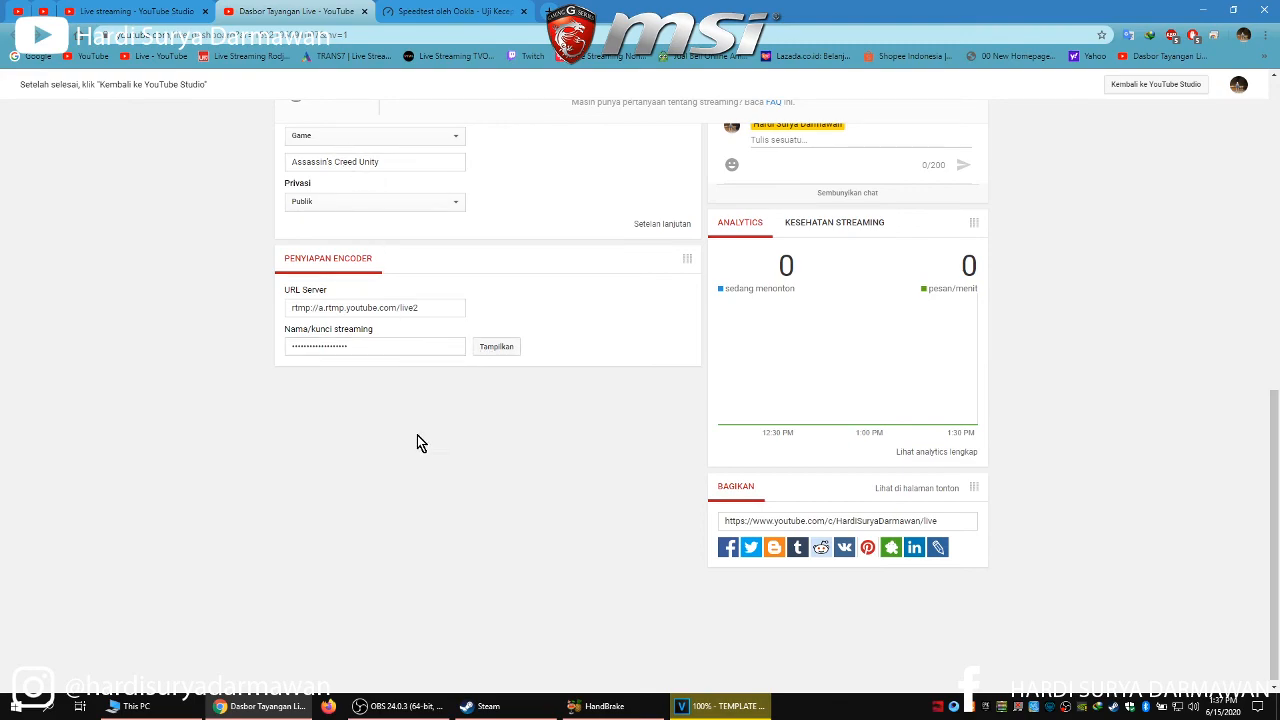
Switch back to the OBS settings and open the Output settings for streaming and recording
left_click(426, 714)
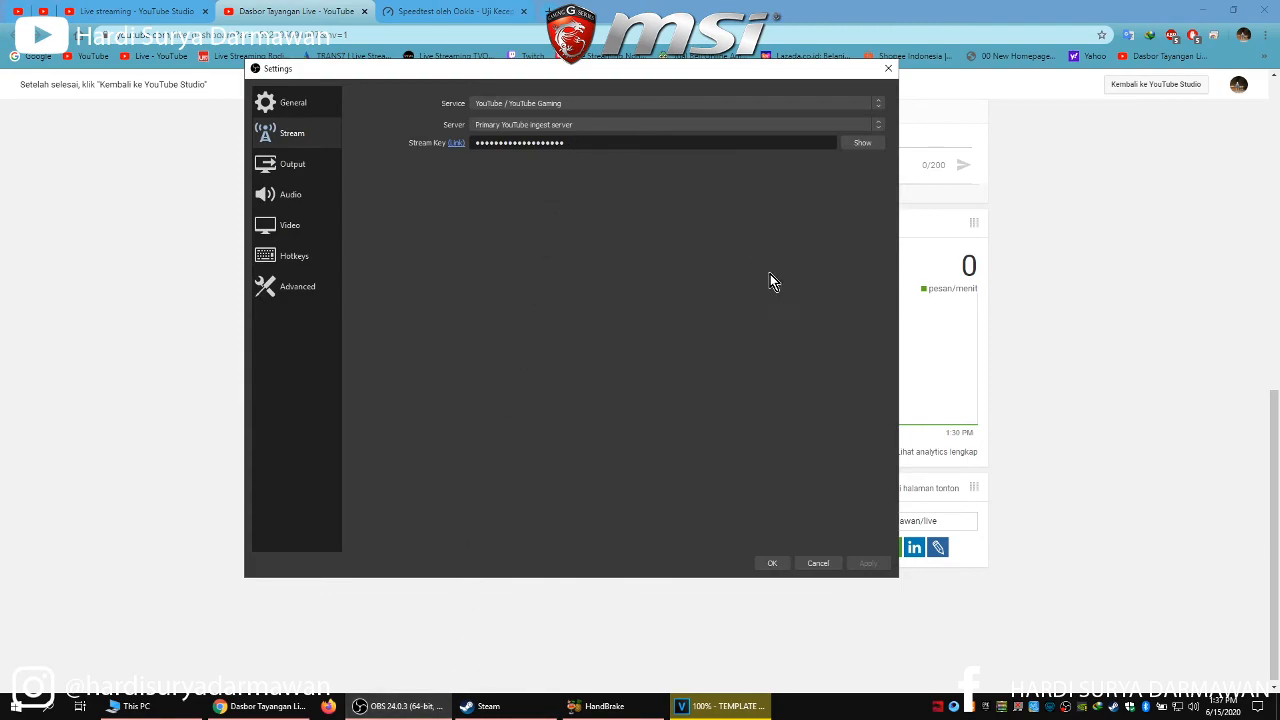
left_click(873, 566)
left_click(289, 170)
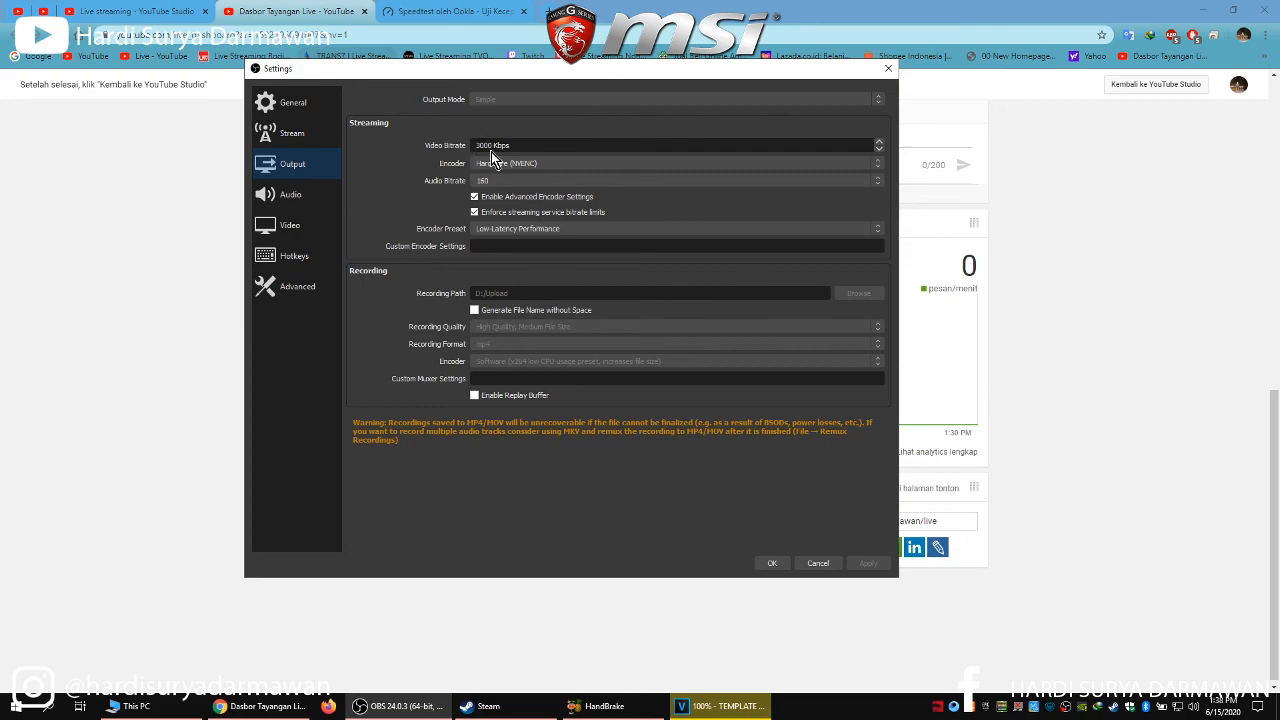
Compare the upload speed on the Speedtest results page with the streaming video bitrate in the OBS output settings
left_click(434, 14)
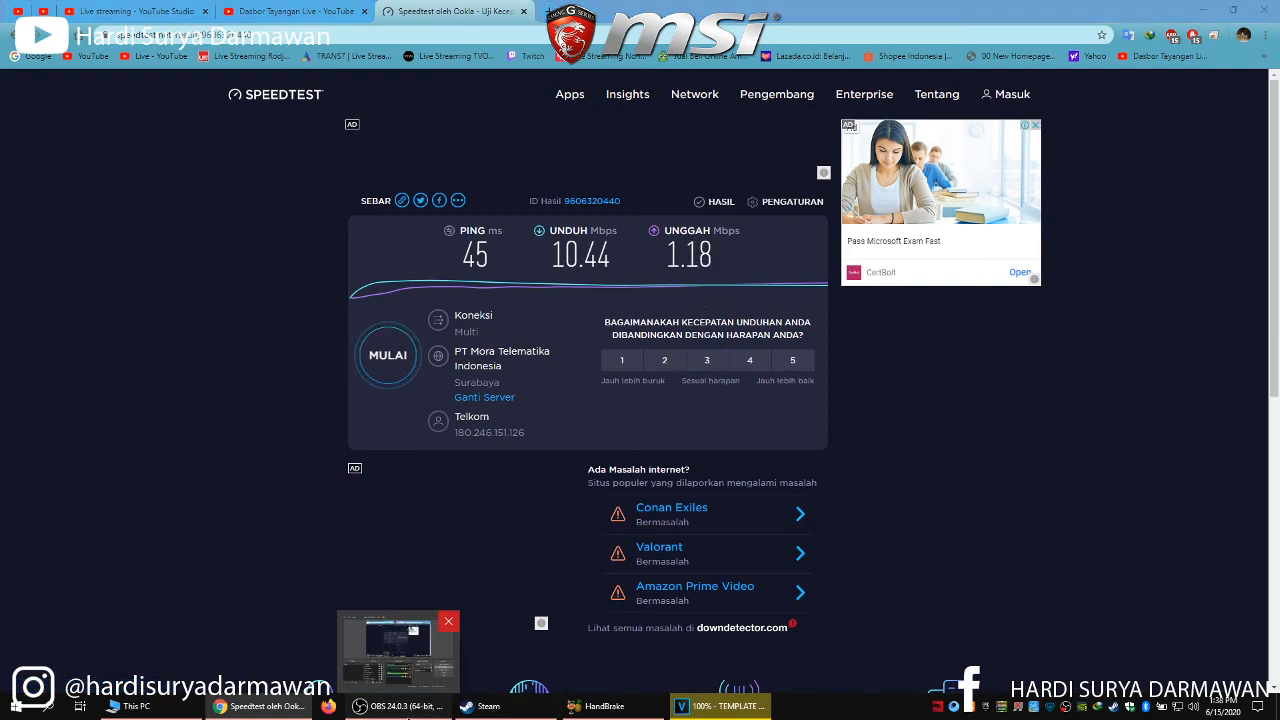
left_click(405, 708)
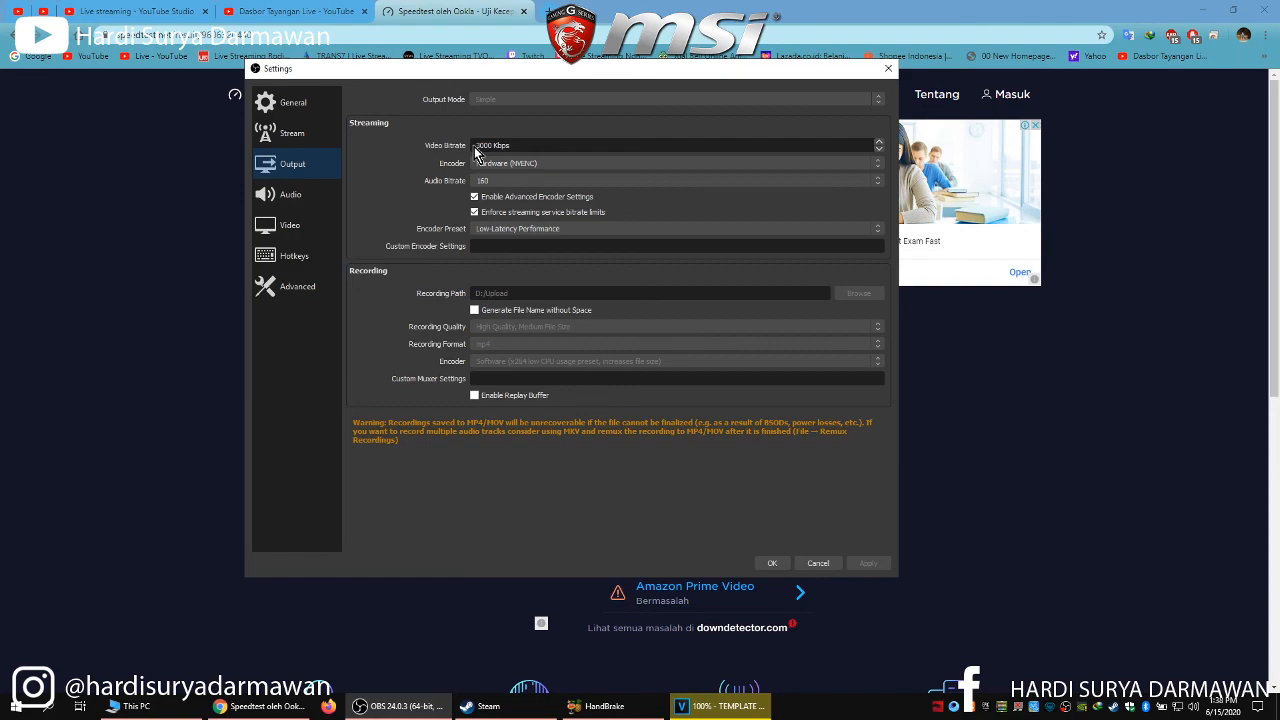
left_click(484, 145)
left_click(420, 9)
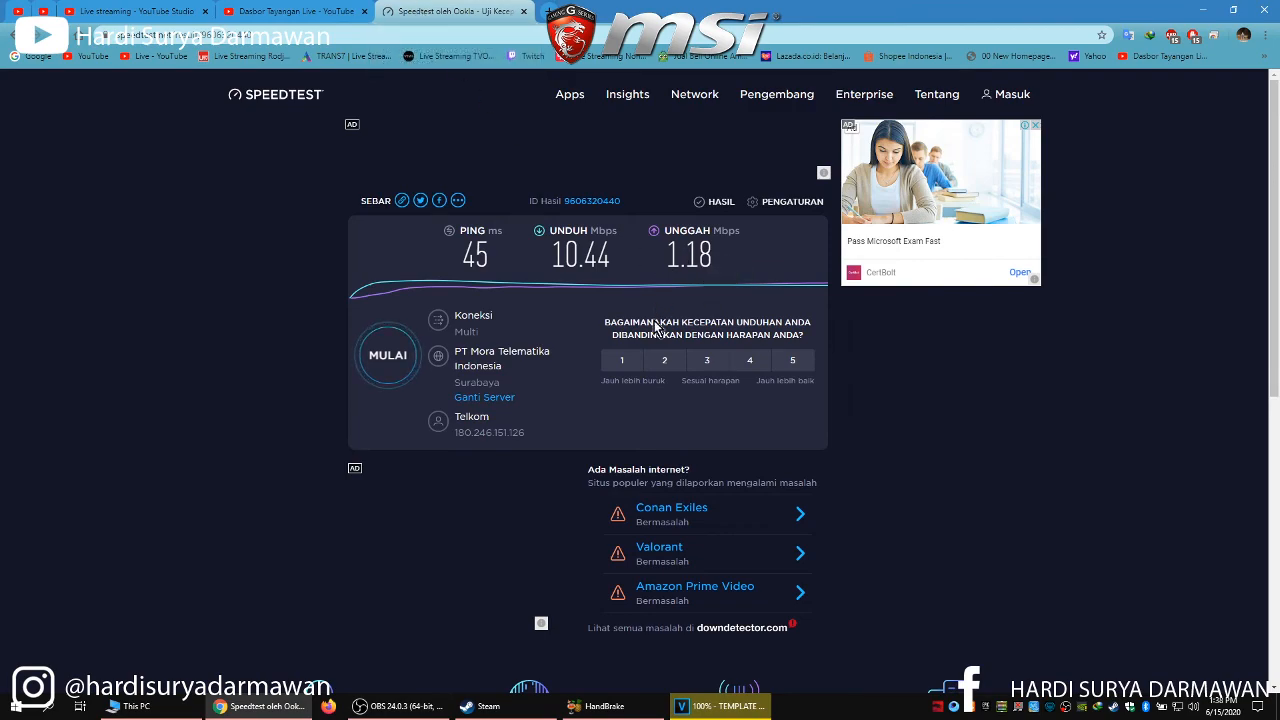
left_click(440, 706)
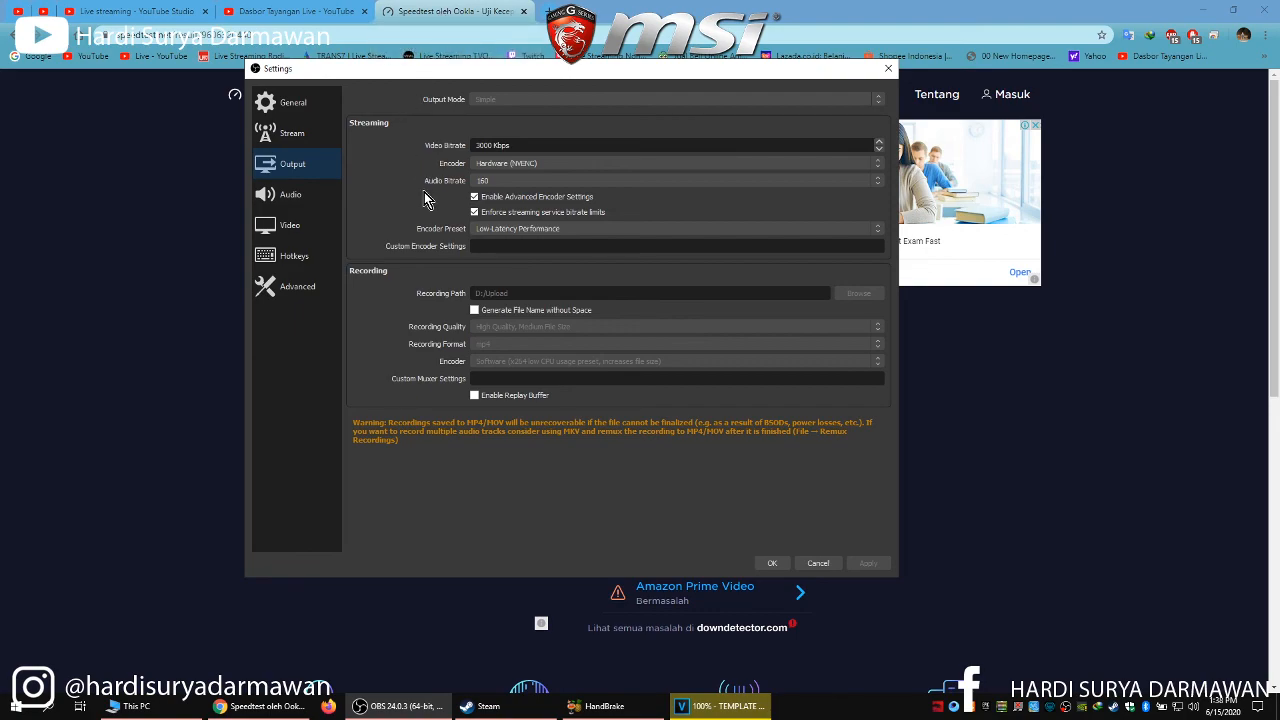
left_click(452, 11)
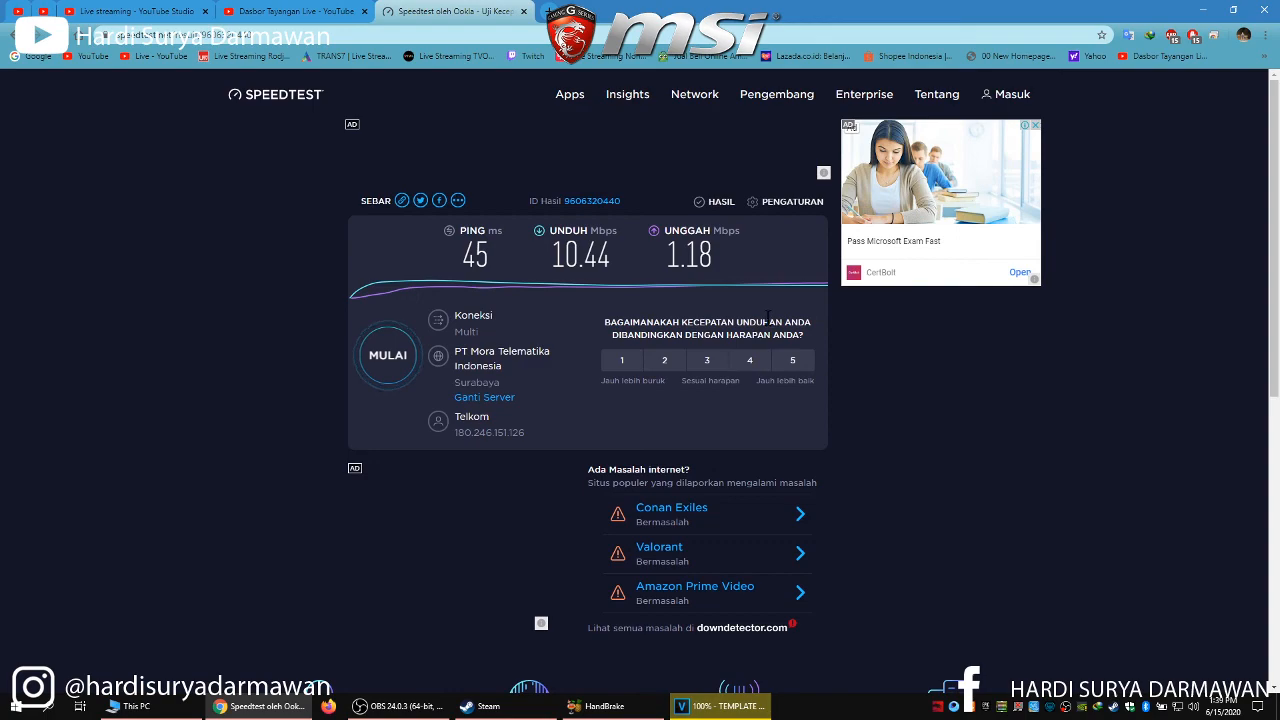
left_click(400, 706)
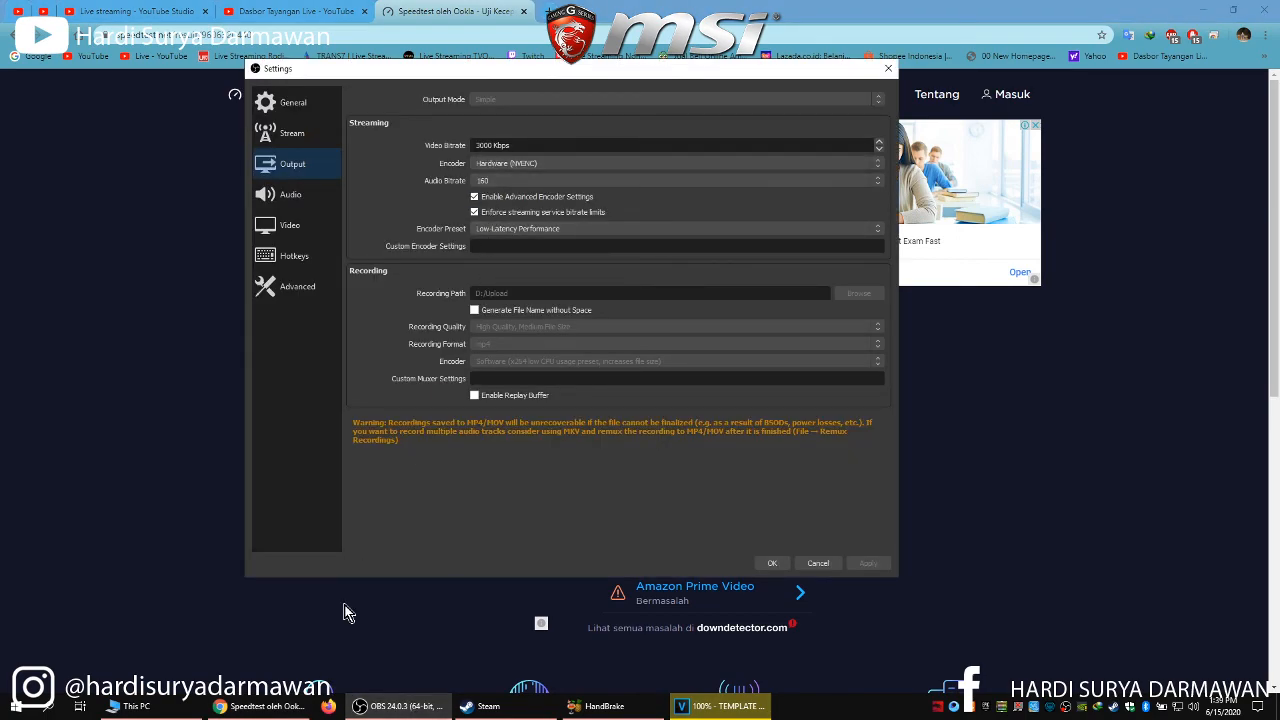
mouse_move(419, 708)
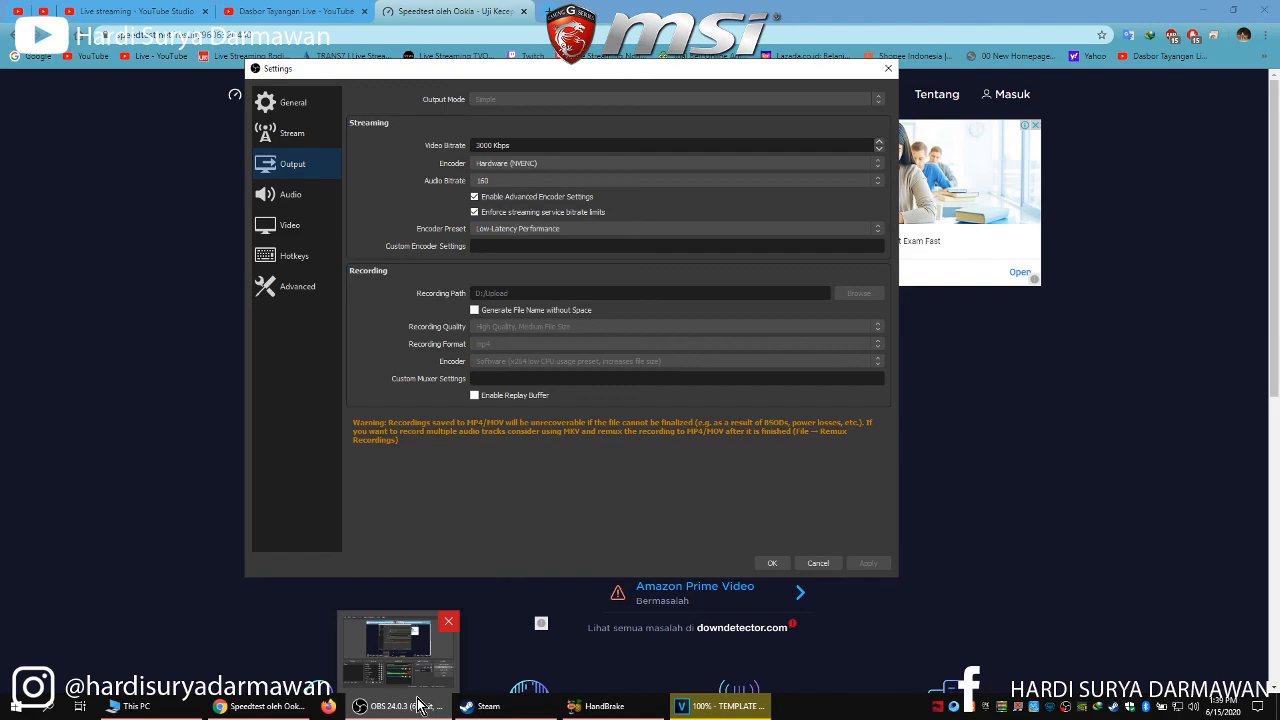
left_click(490, 10)
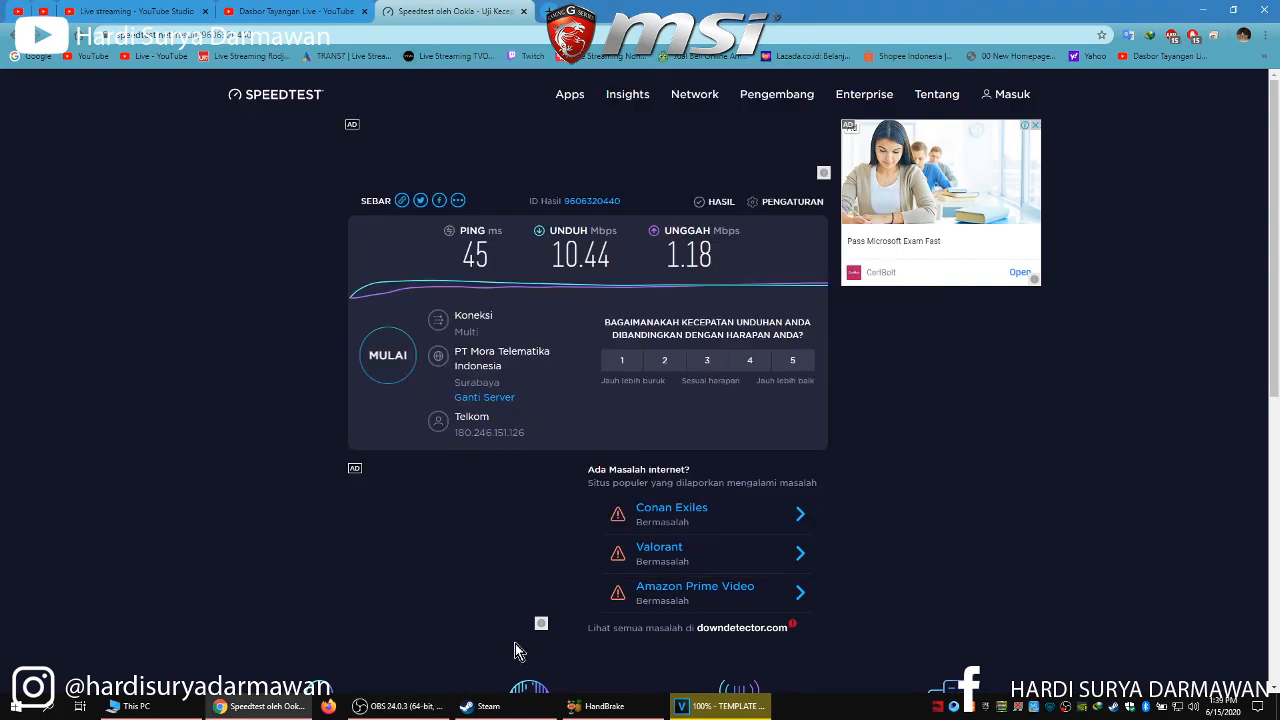
left_click(395, 706)
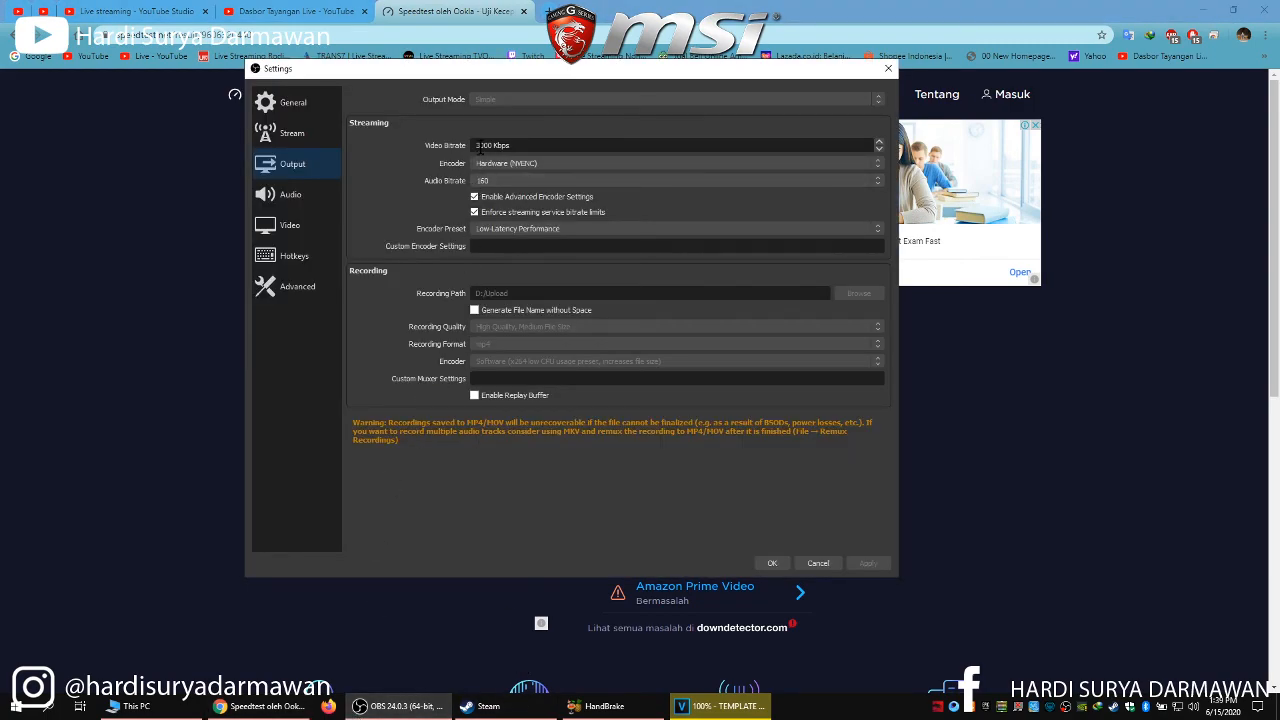
left_click(484, 33)
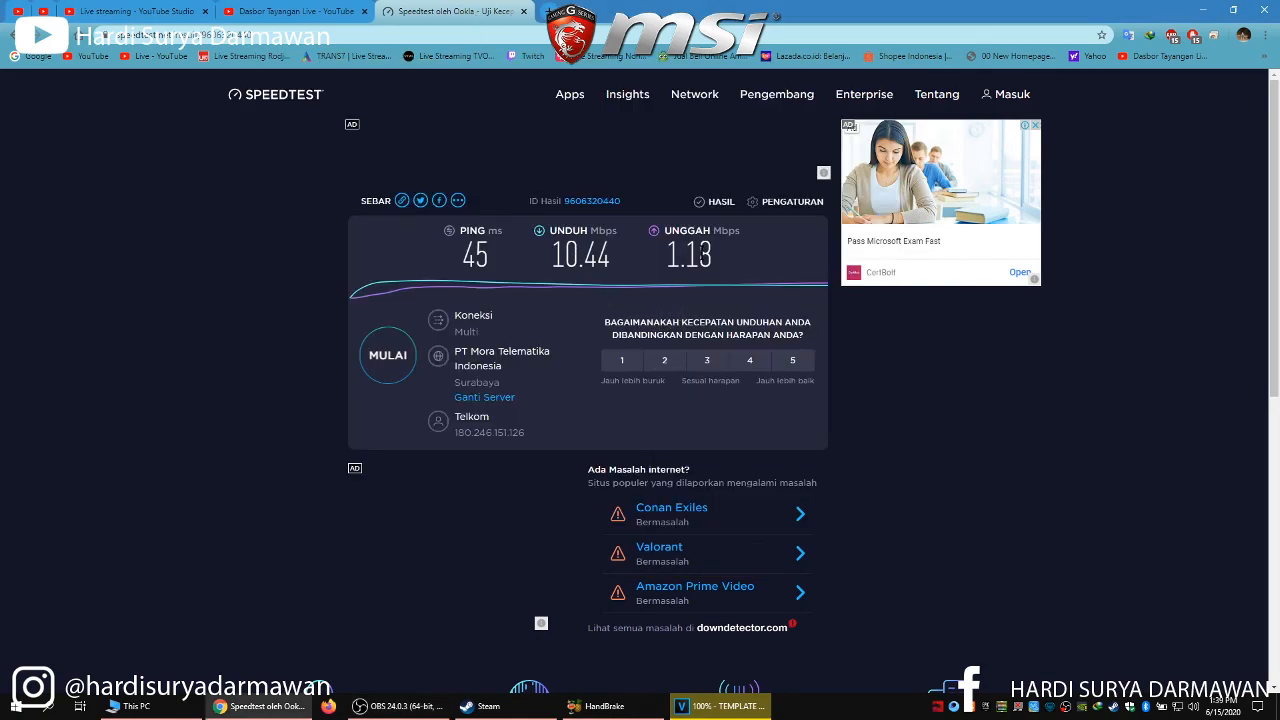
Switch back to the OBS output settings and examine the available streaming encoders, keeping Hardware (NVENC)
mouse_move(405, 711)
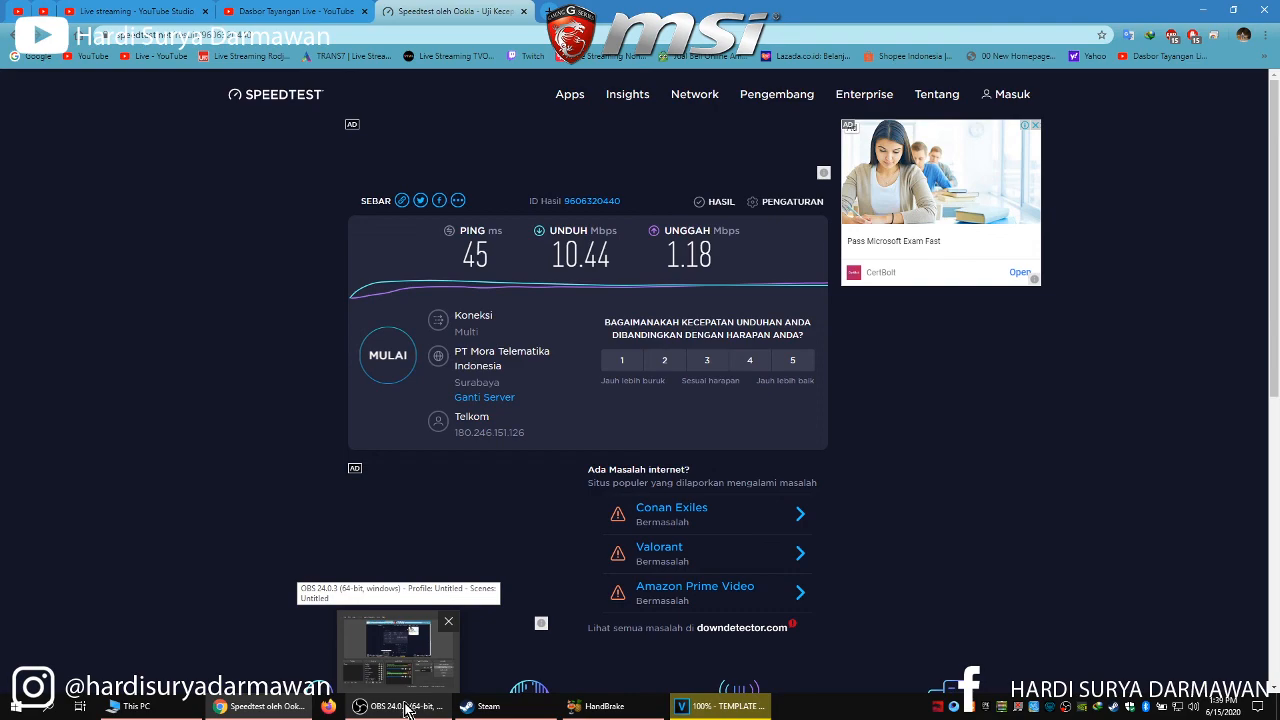
left_click(405, 706)
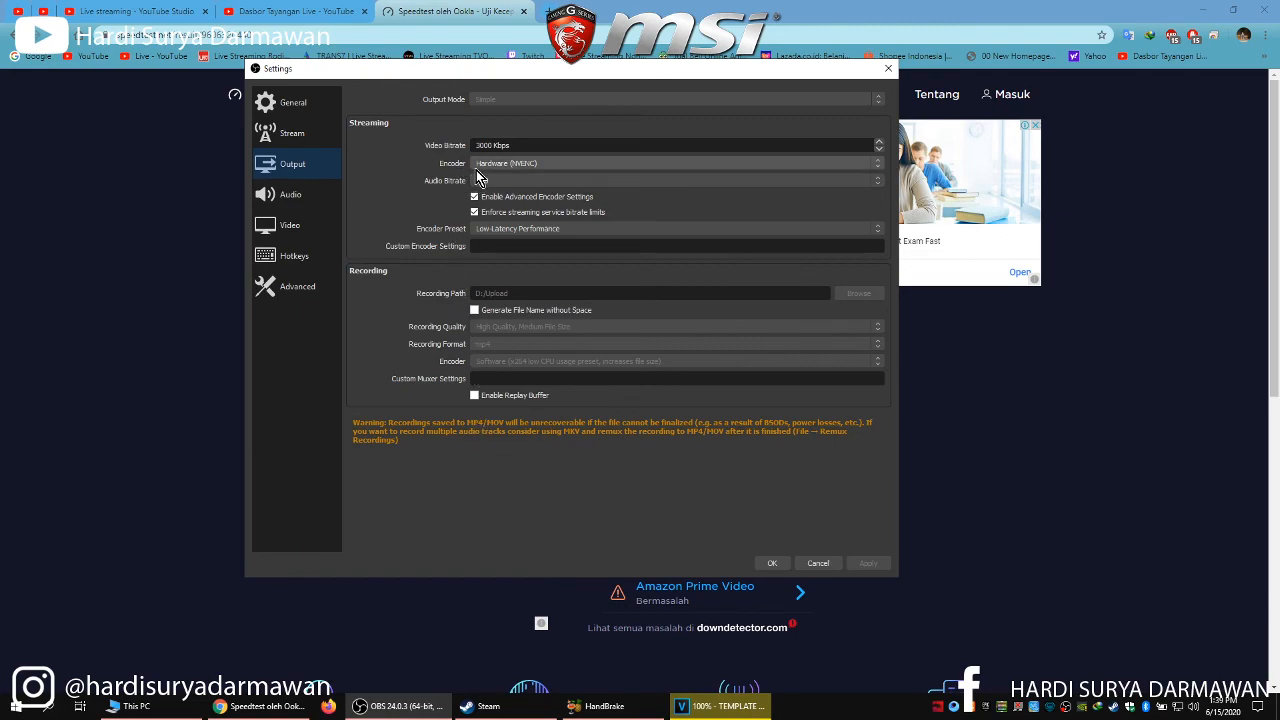
left_click(600, 164)
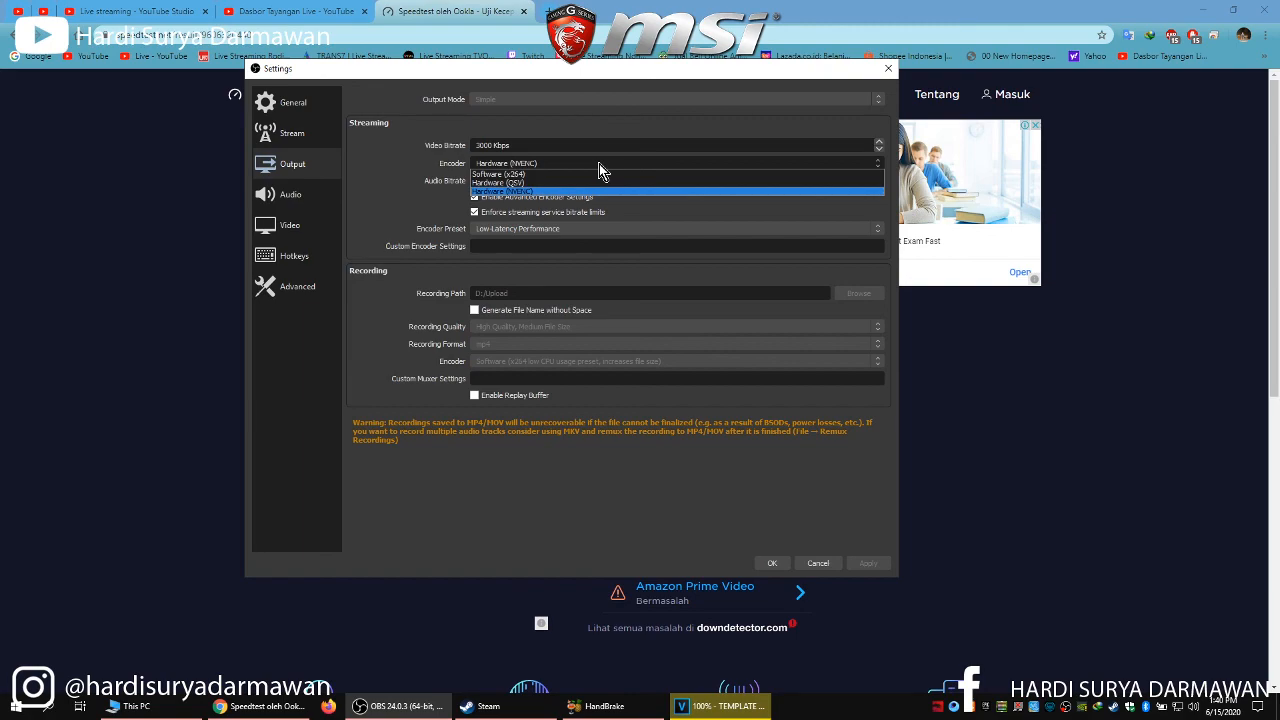
left_click(600, 168)
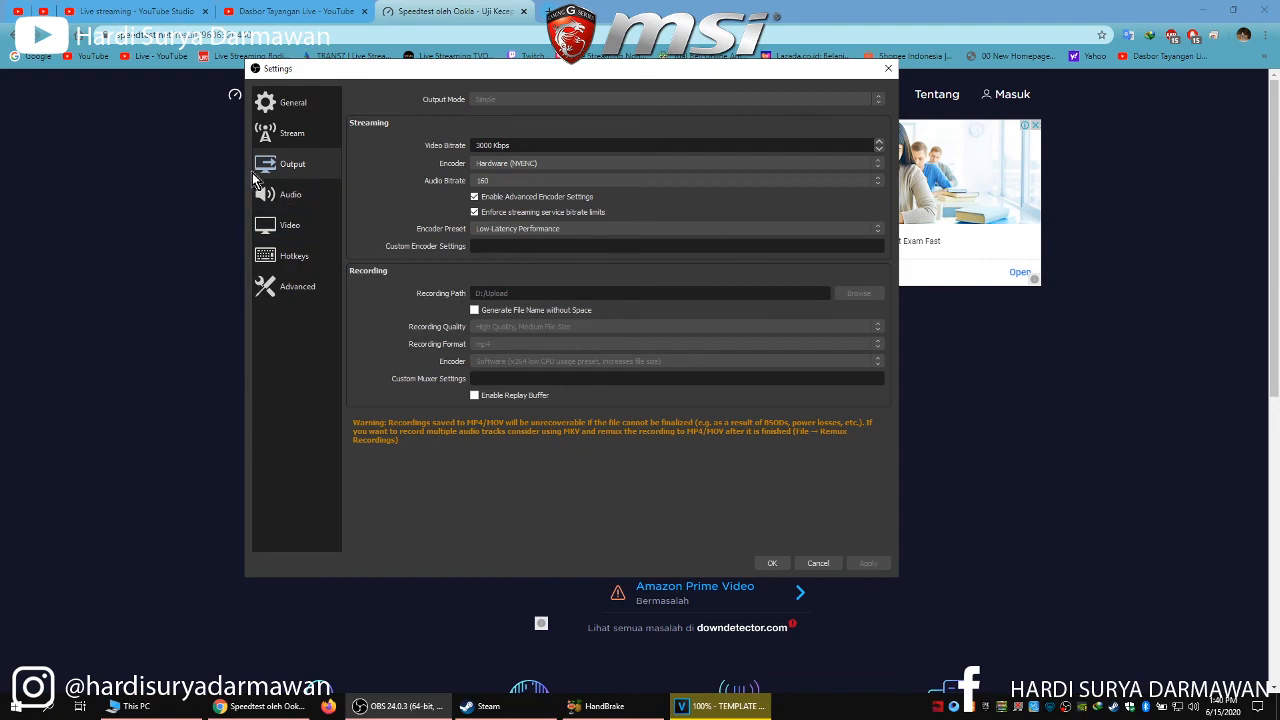
Review the audio device settings, the video resolution and FPS settings, and the general and stream settings
left_click(285, 205)
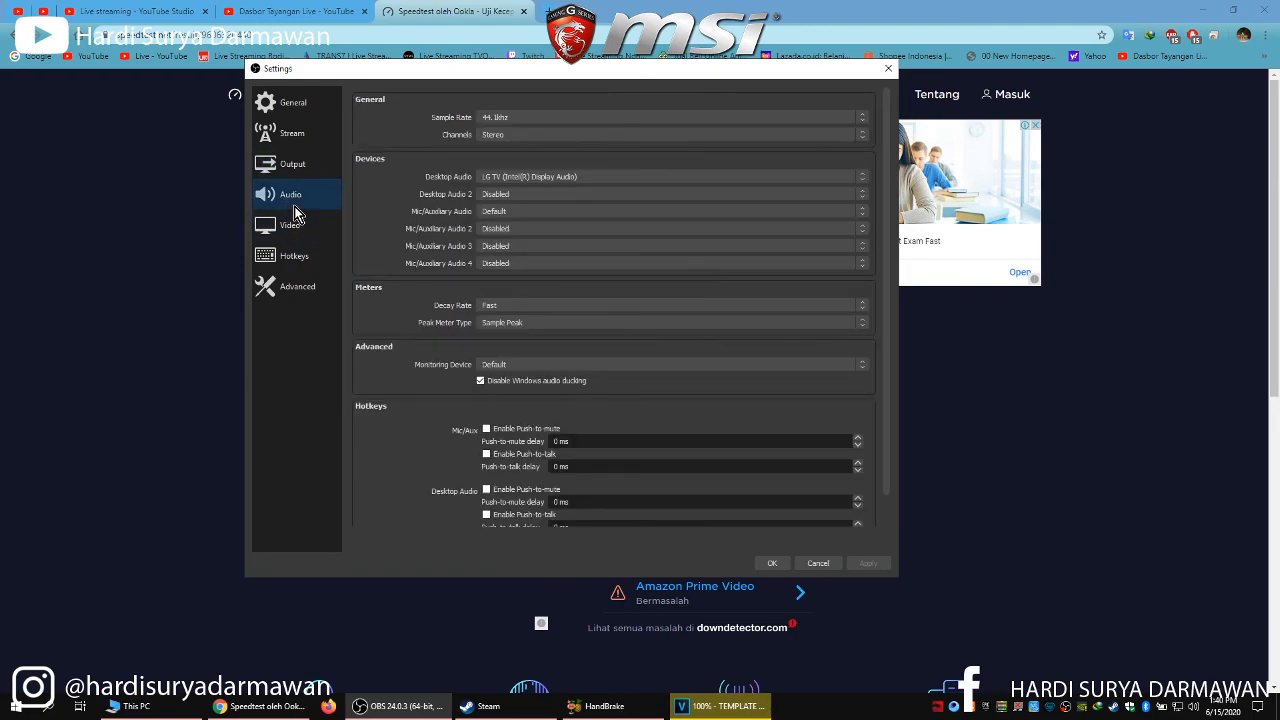
left_click(300, 238)
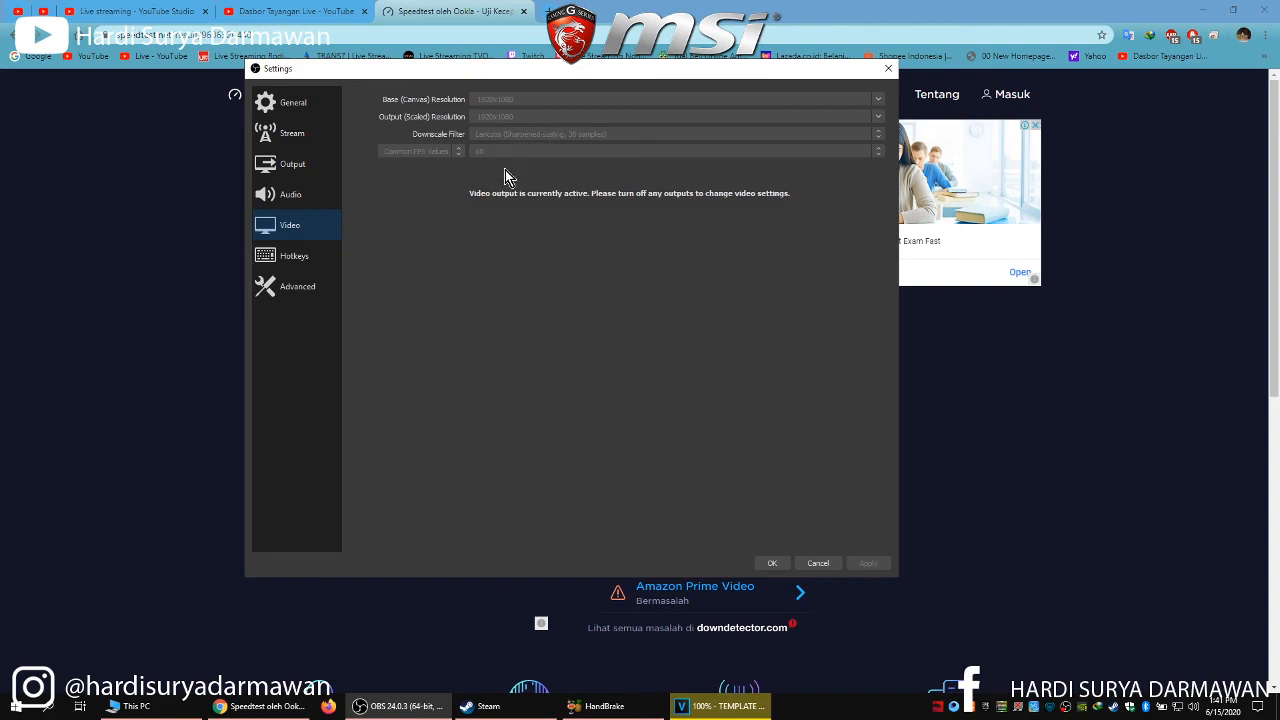
left_click(292, 105)
left_click(308, 136)
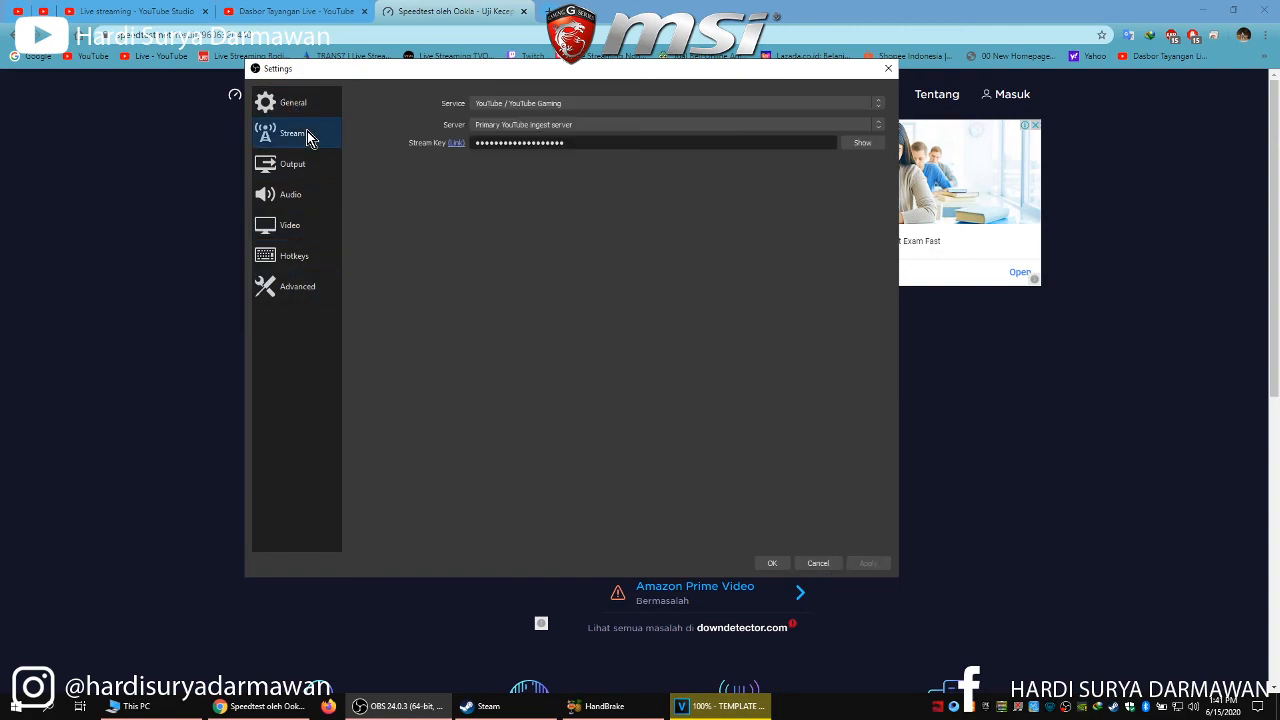
Close the settings without saving changes and bring the OBS main window to the front
left_click(814, 564)
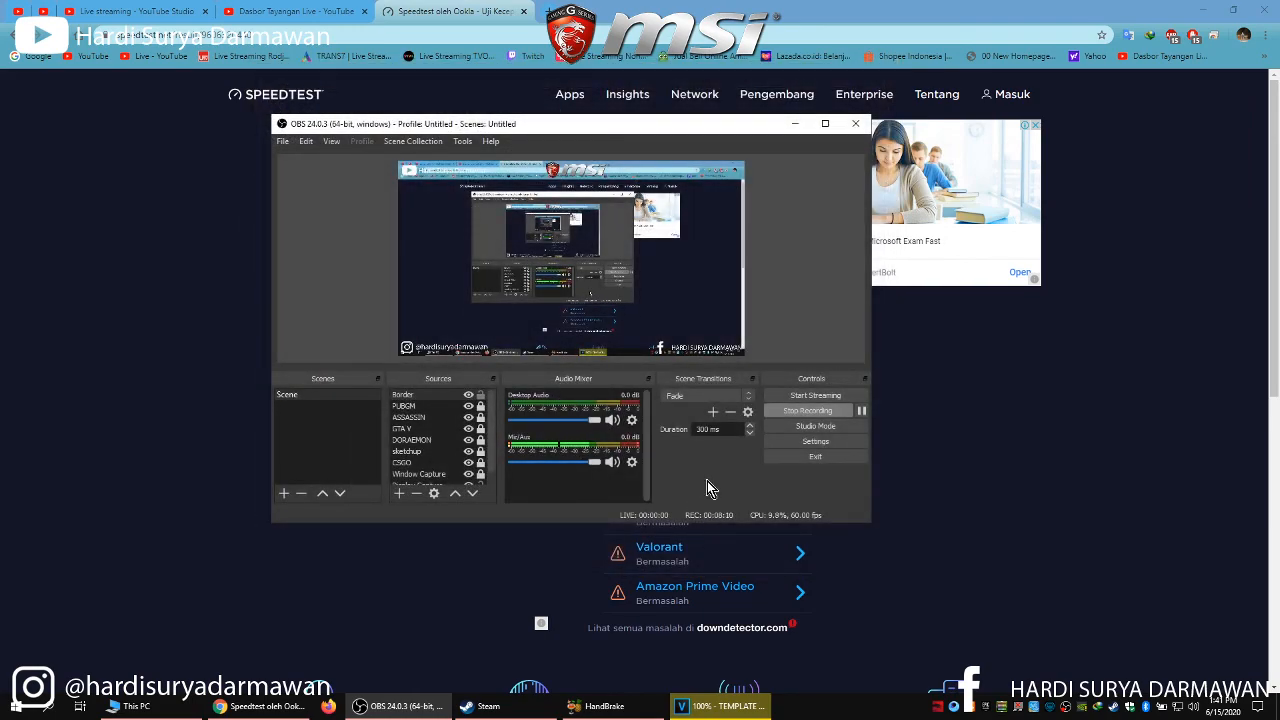
left_click(460, 9)
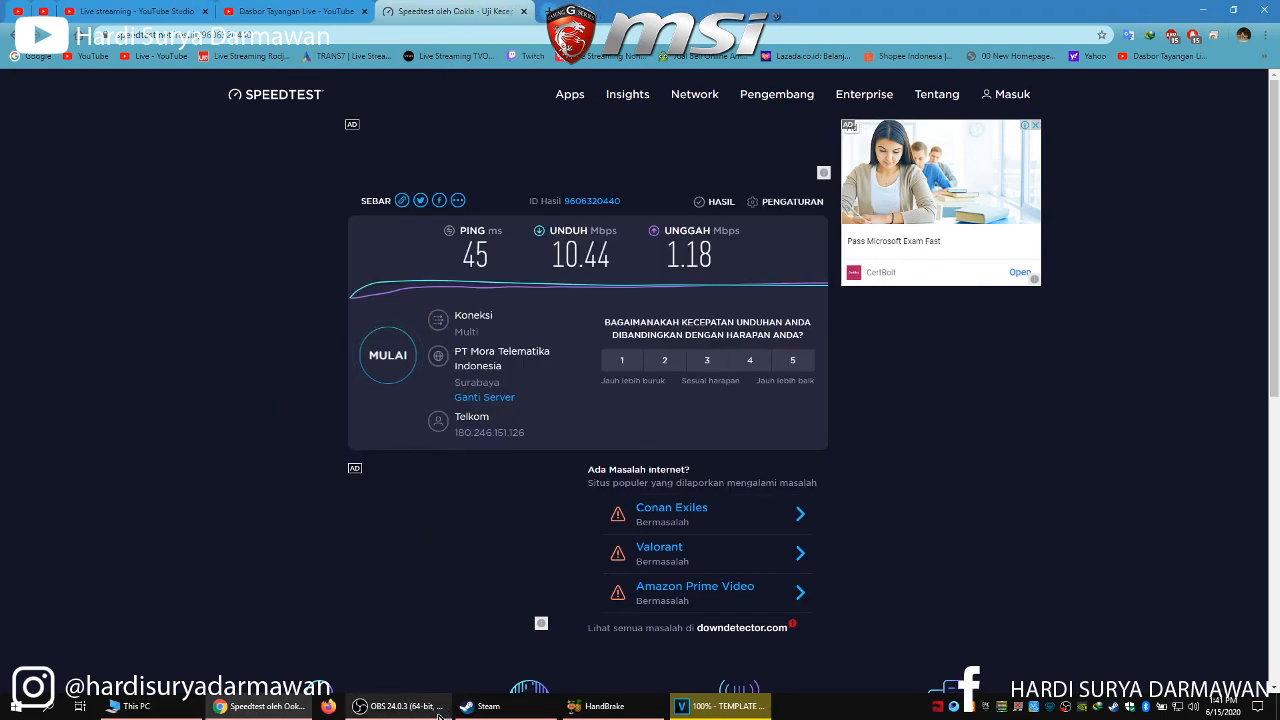
left_click(400, 706)
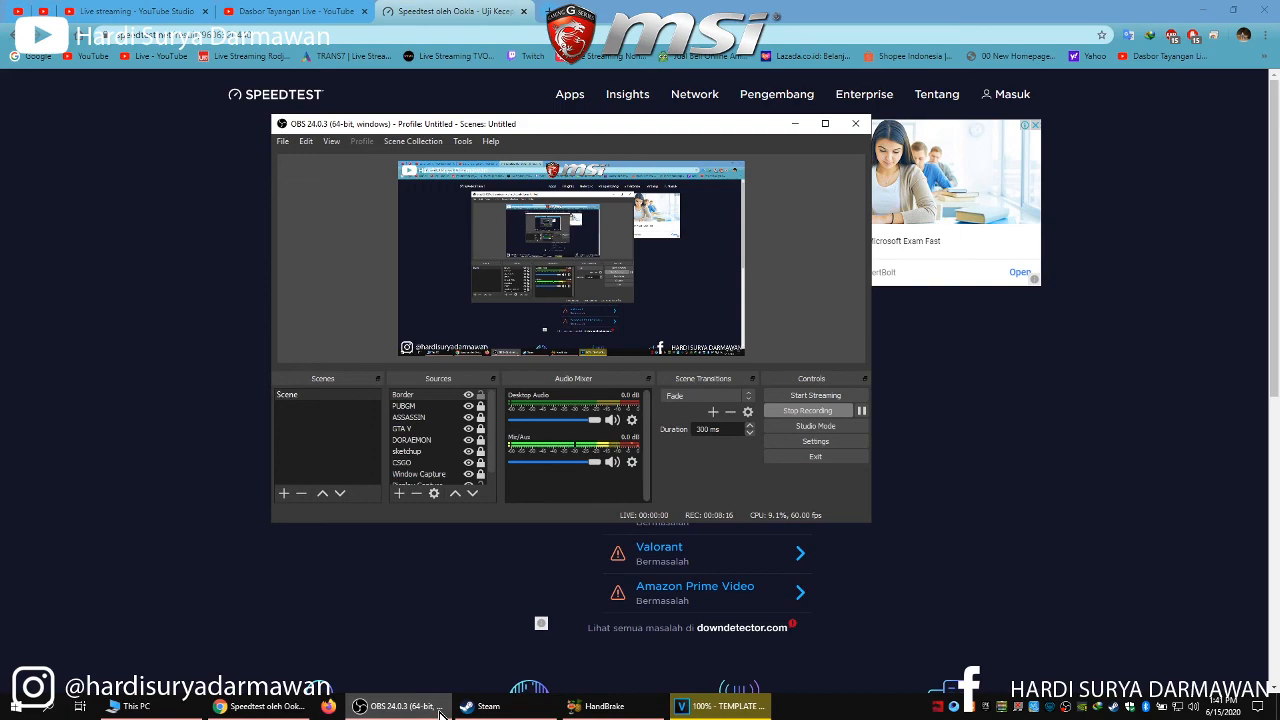